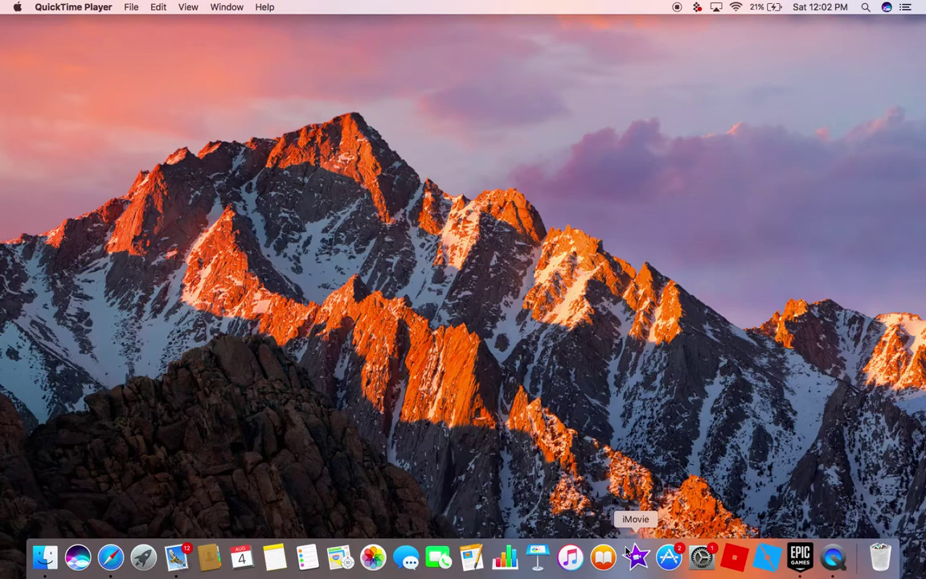
- Open iMovie, dismiss the library repair notice and create a new movie project
left_click(634, 556)
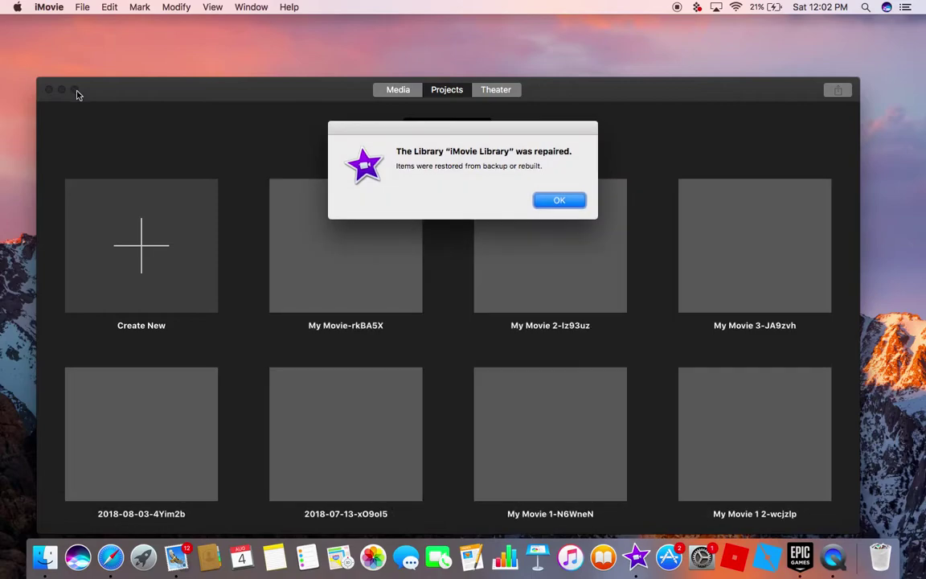
left_click(561, 201)
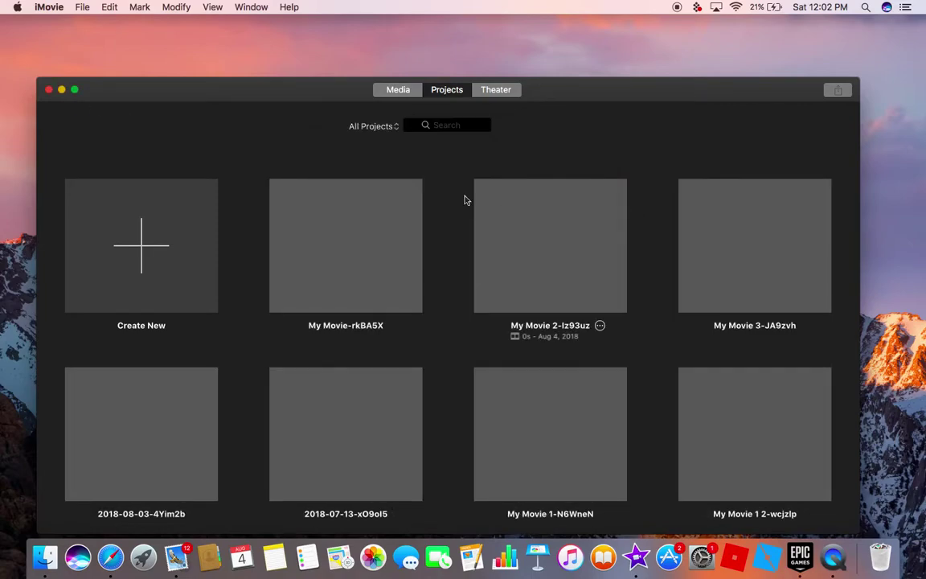
scroll(281, 300, "down", 10)
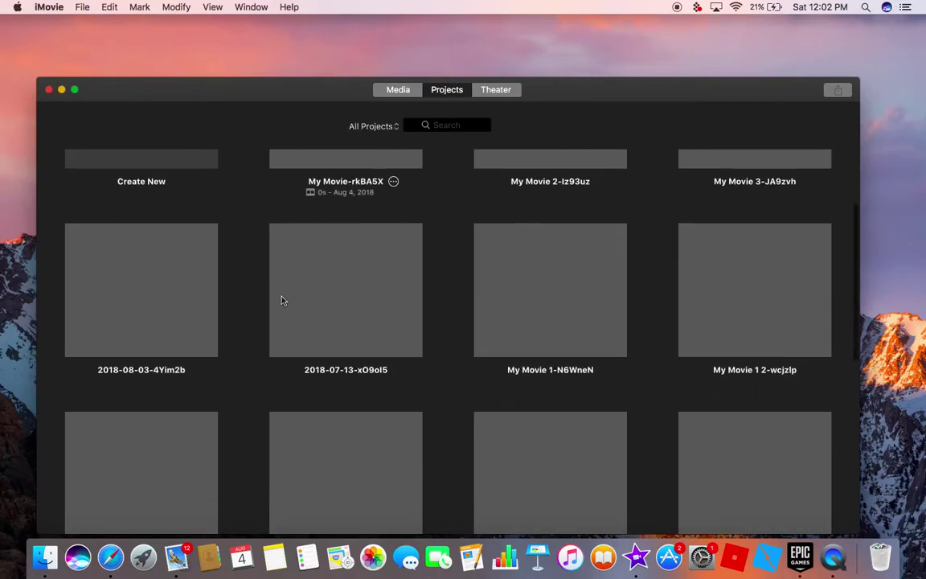
scroll(281, 300, "up", 10)
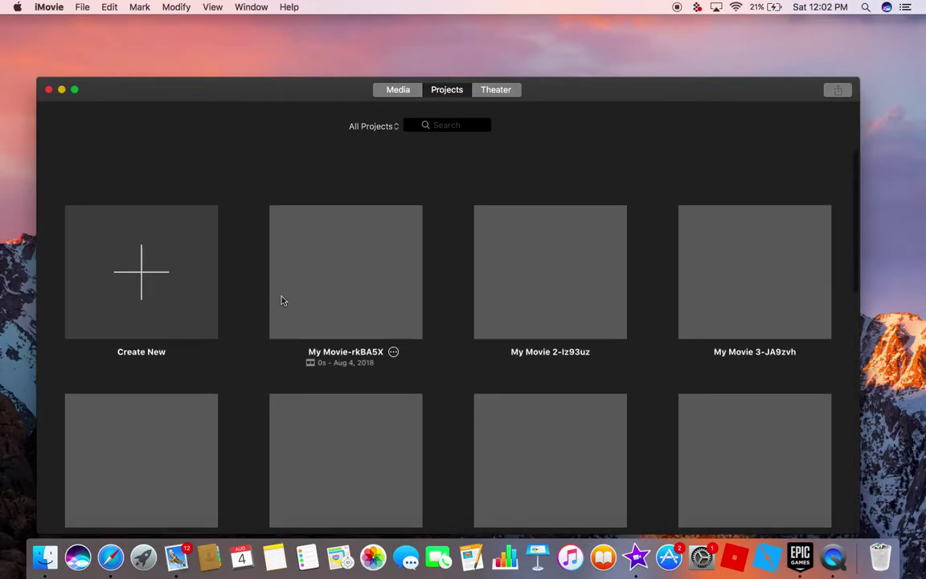
left_click(155, 266)
left_click(176, 316)
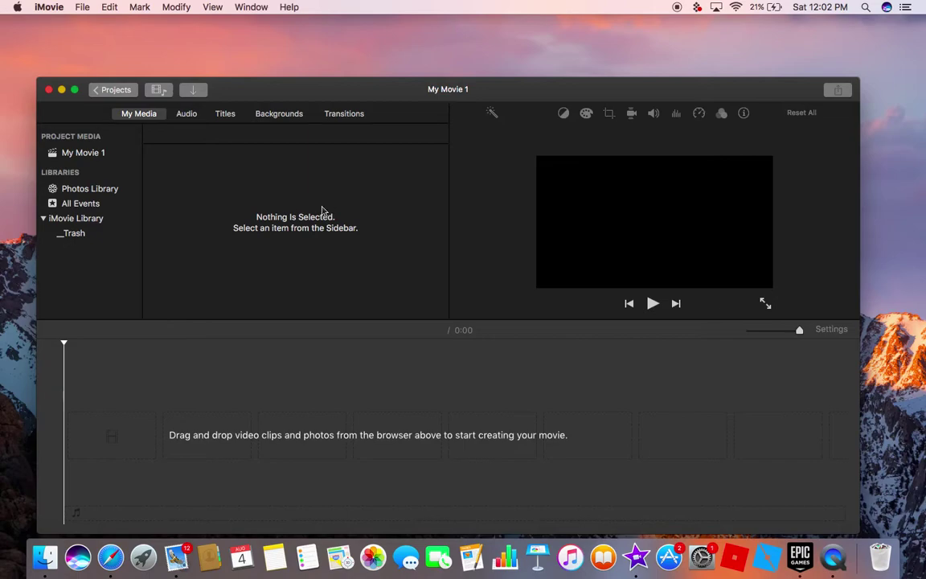
- Import the QuickTime movie Untitled from the Downloads folder into the project media
left_click(98, 204)
left_click(92, 219)
left_click(100, 206)
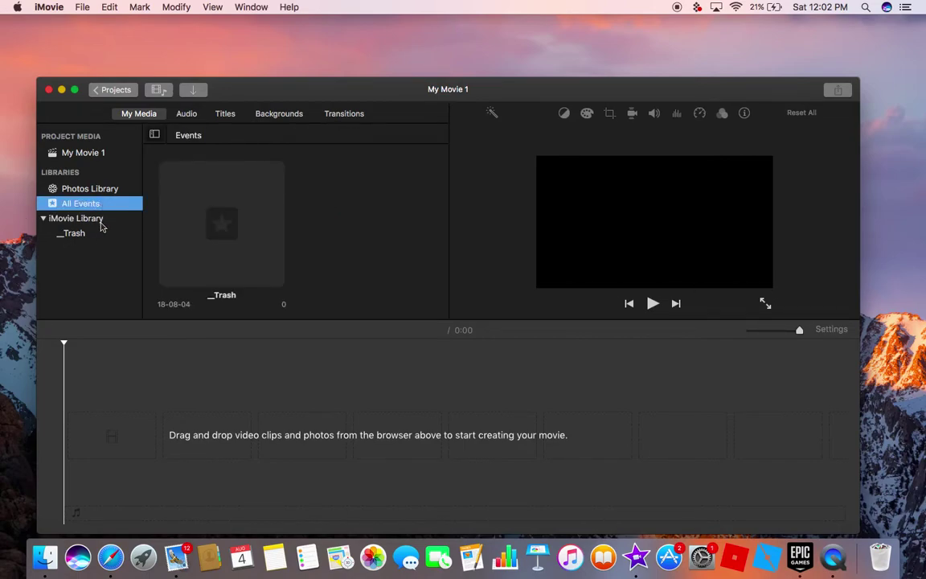
left_click(92, 219)
left_click(296, 238)
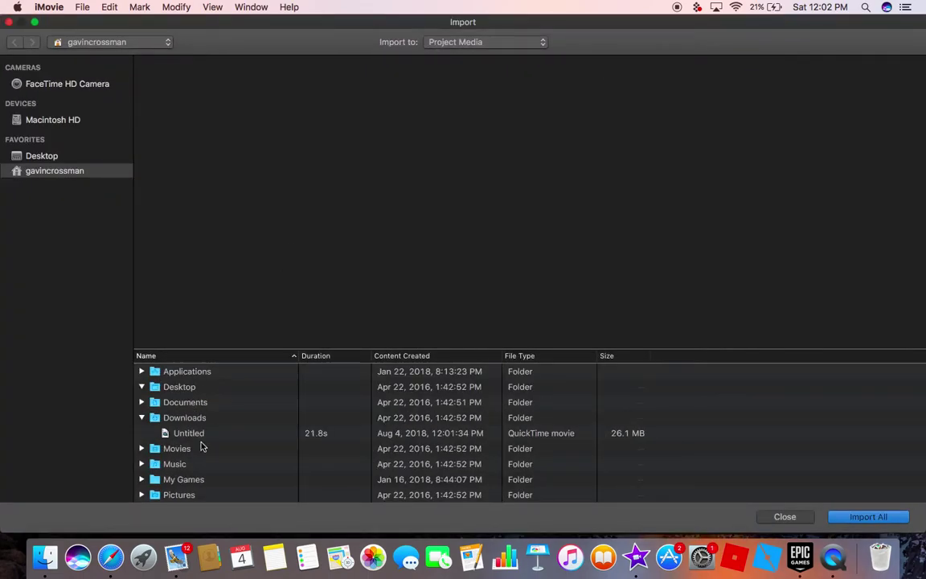
left_click(202, 448)
left_click(203, 432)
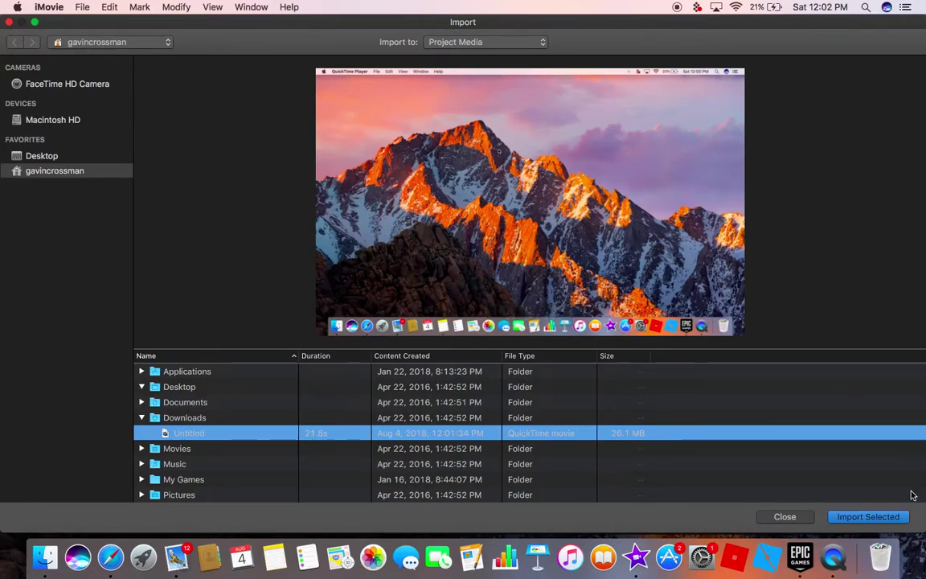
left_click(887, 520)
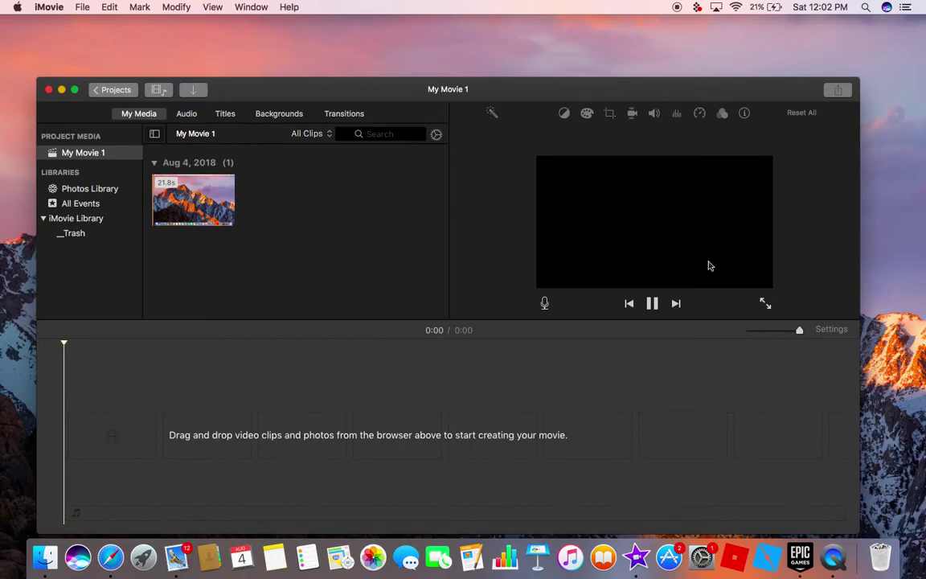
- Add the whole imported clip to the start of the empty timeline
left_click(167, 210)
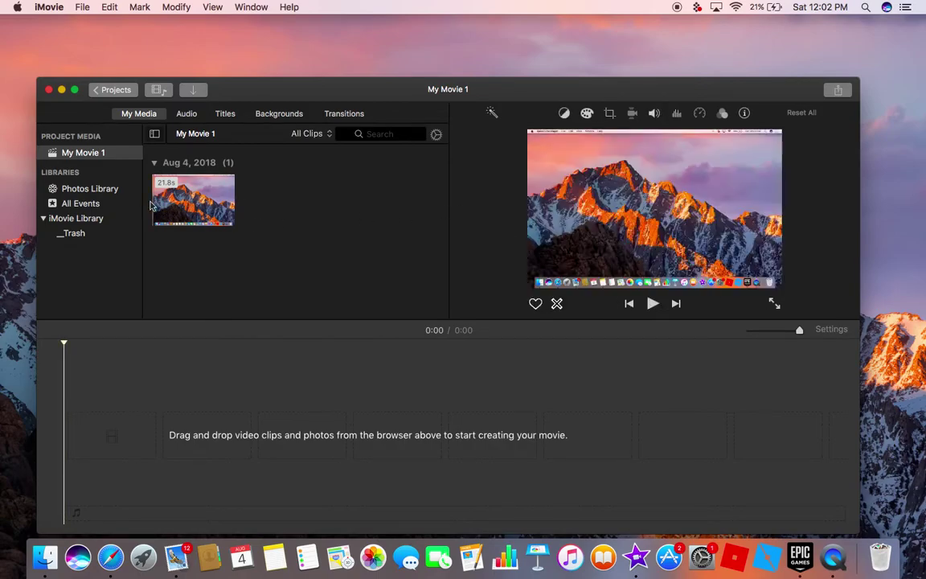
left_click_drag(157, 208, 76, 443)
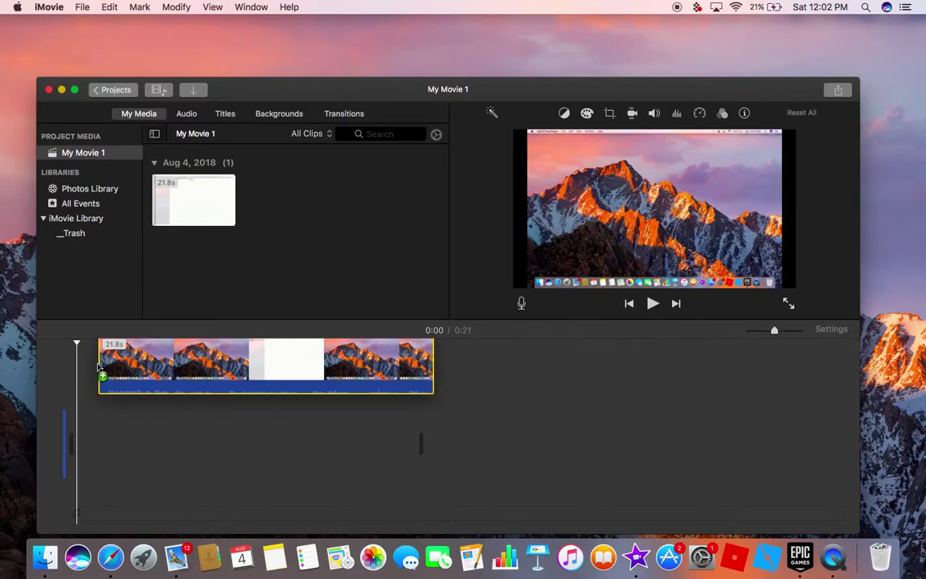
left_click(101, 394)
- Play back the opening seconds of the clip, once from the start and once with the timeline fully magnified
left_click(652, 304)
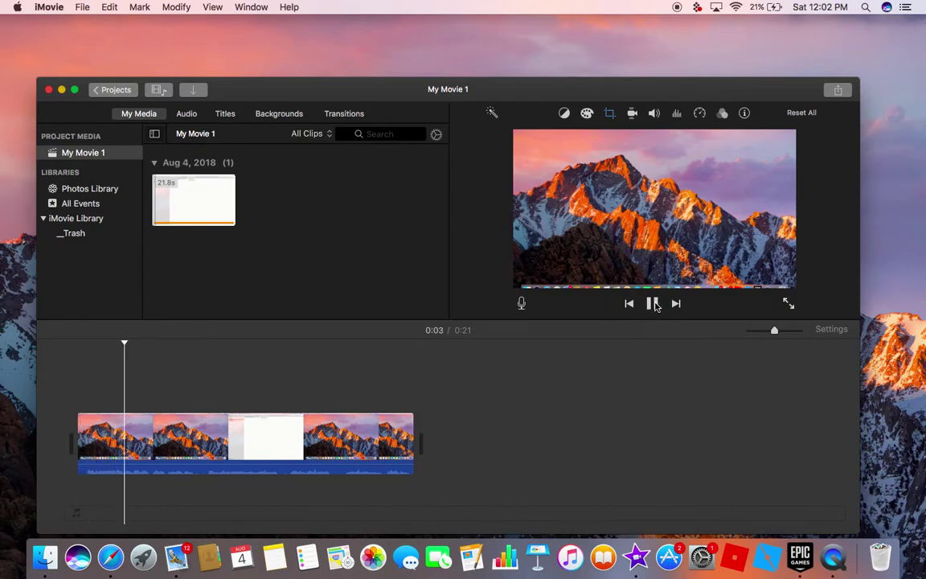
key("space")
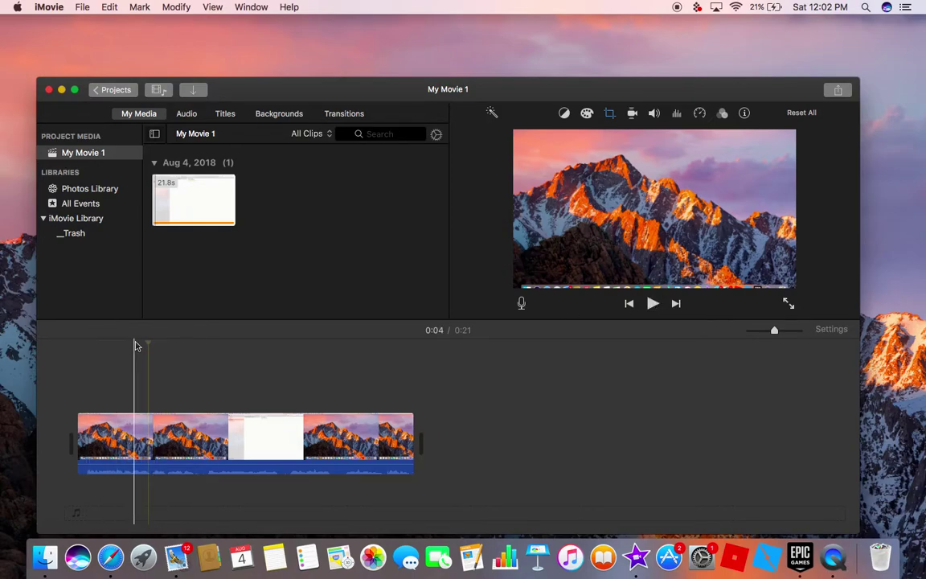
left_click(67, 351)
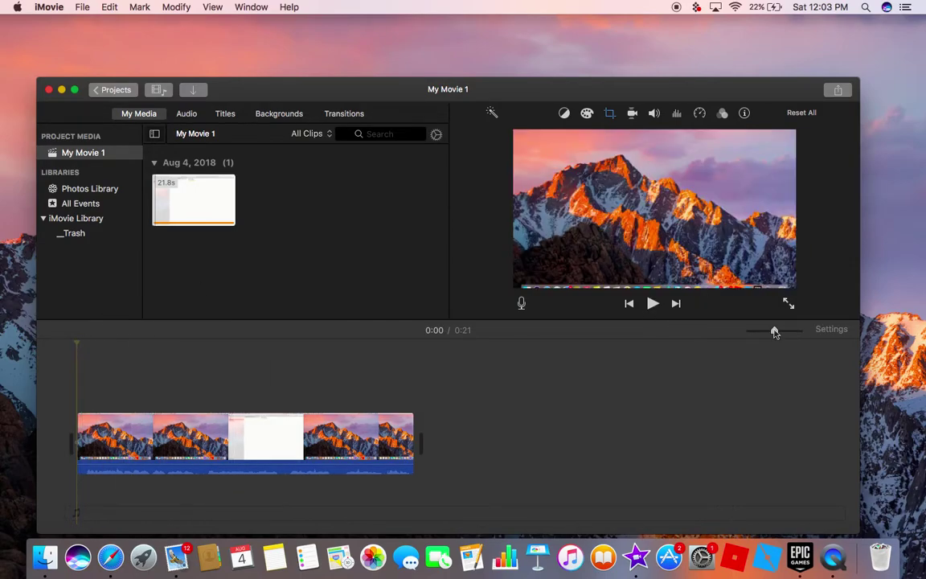
left_click_drag(775, 333, 846, 338)
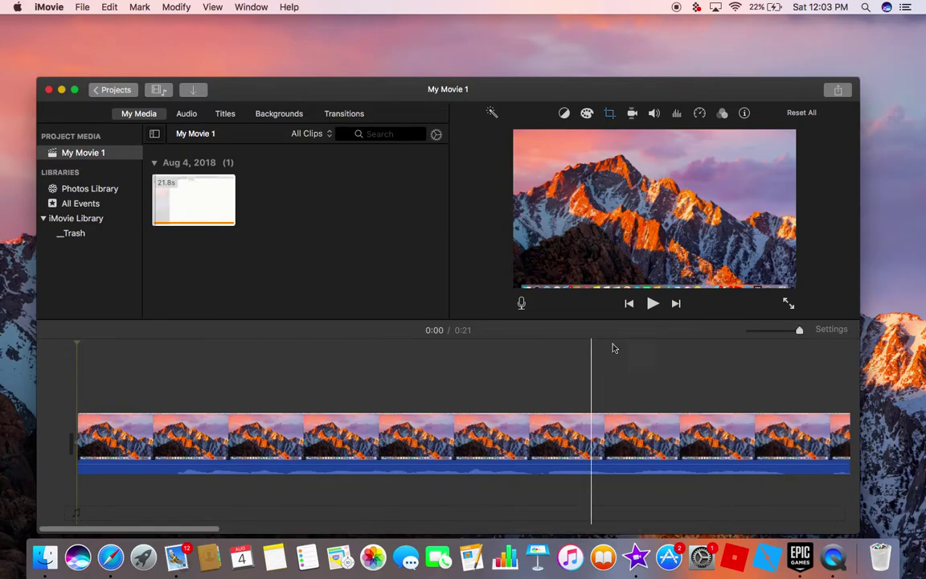
left_click(653, 304)
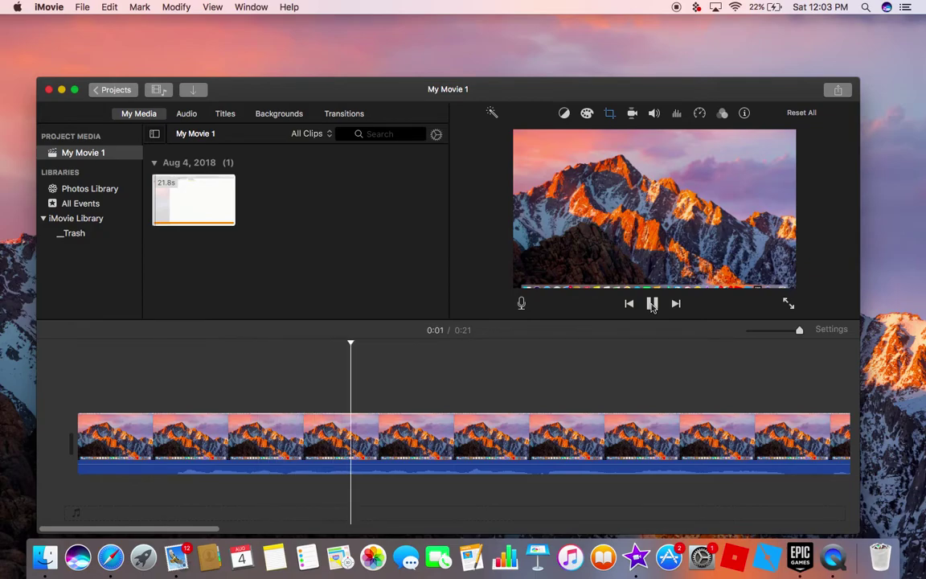
left_click(653, 304)
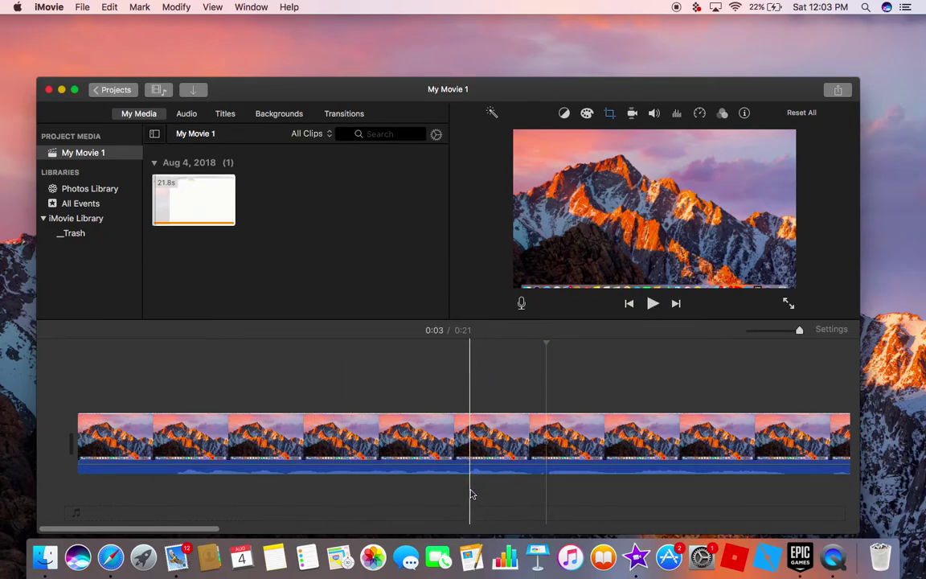
- Select a short range of the timeline clip starting at about 2 seconds and delete it
left_click(468, 462)
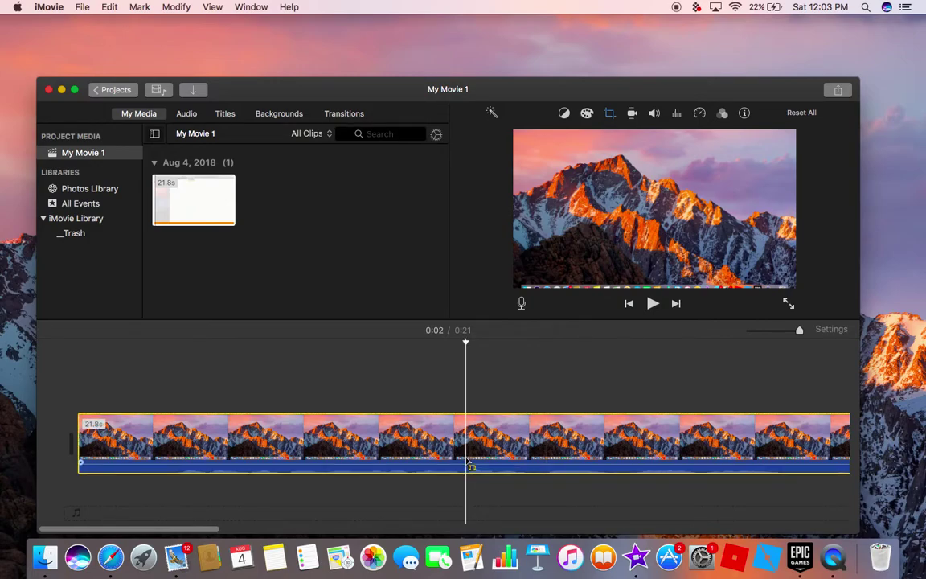
left_click_drag(471, 465, 498, 467)
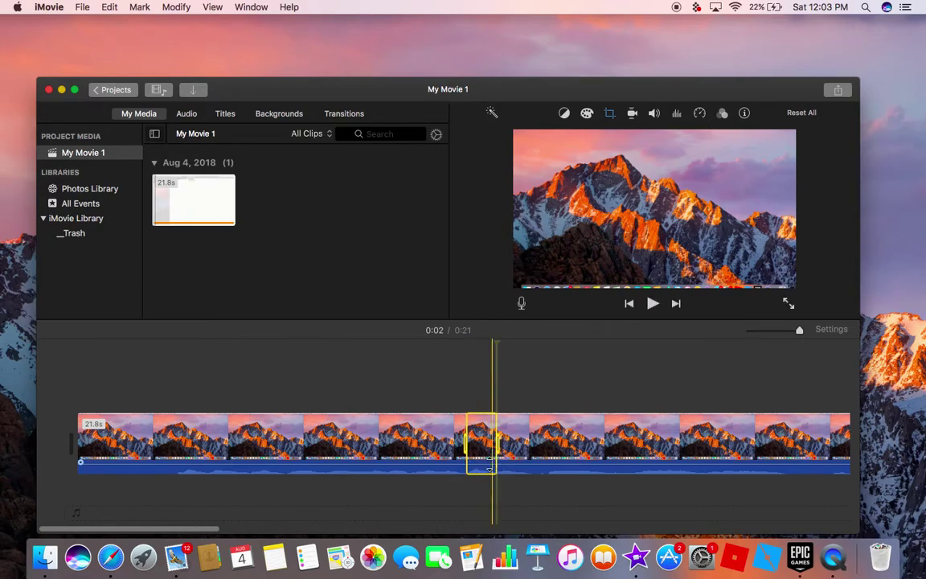
right_click(483, 465)
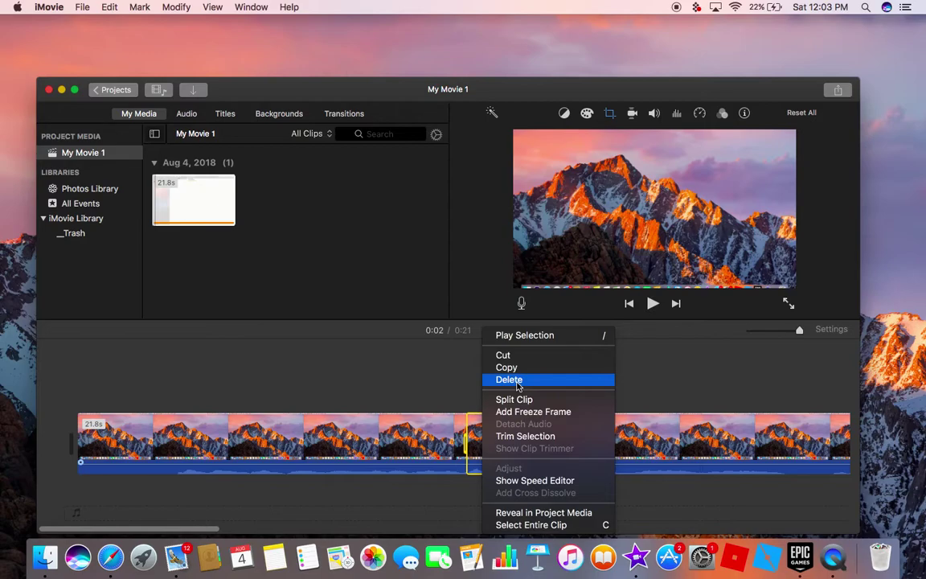
left_click(517, 379)
- Play the movie from the beginning past the cut to check the edit
left_click(82, 366)
left_click(652, 304)
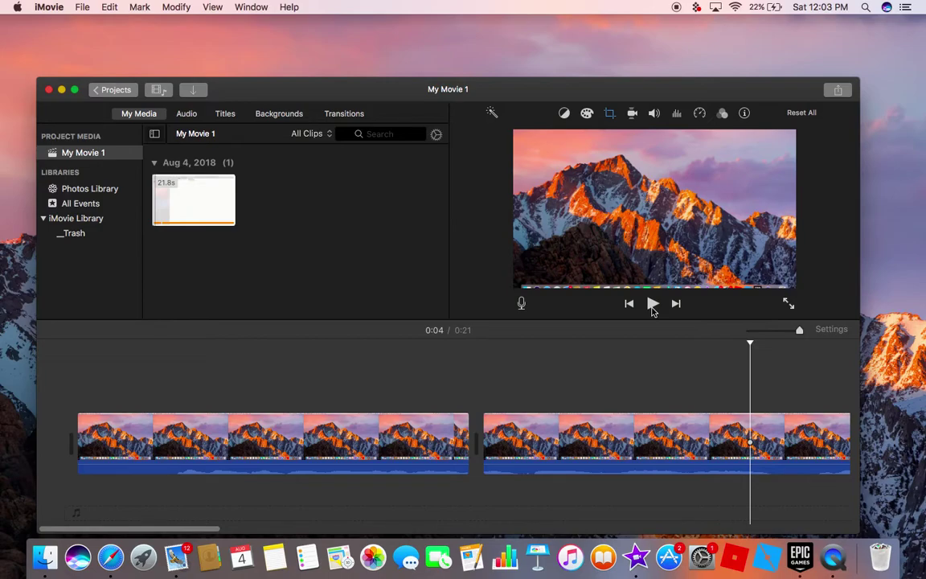
left_click(81, 392)
left_click(653, 305)
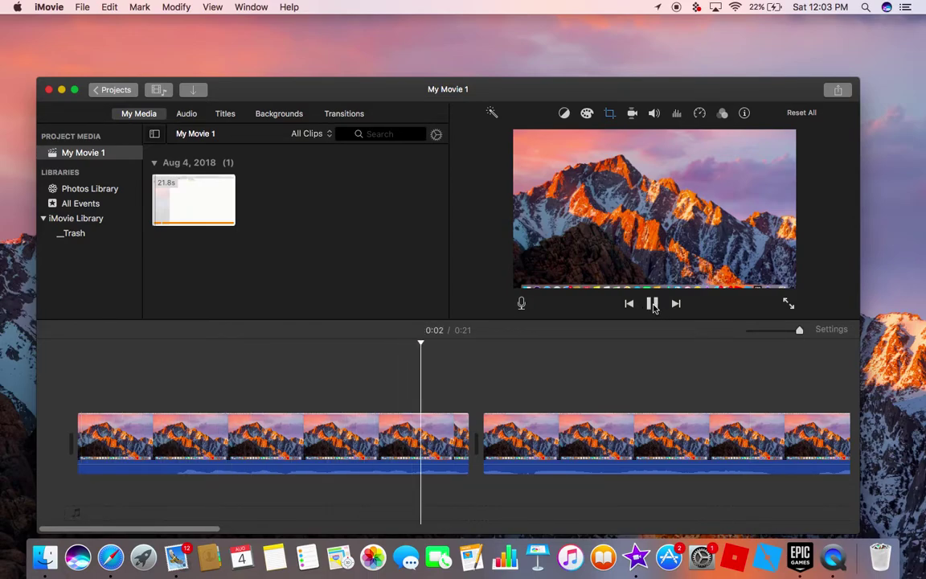
left_click(653, 305)
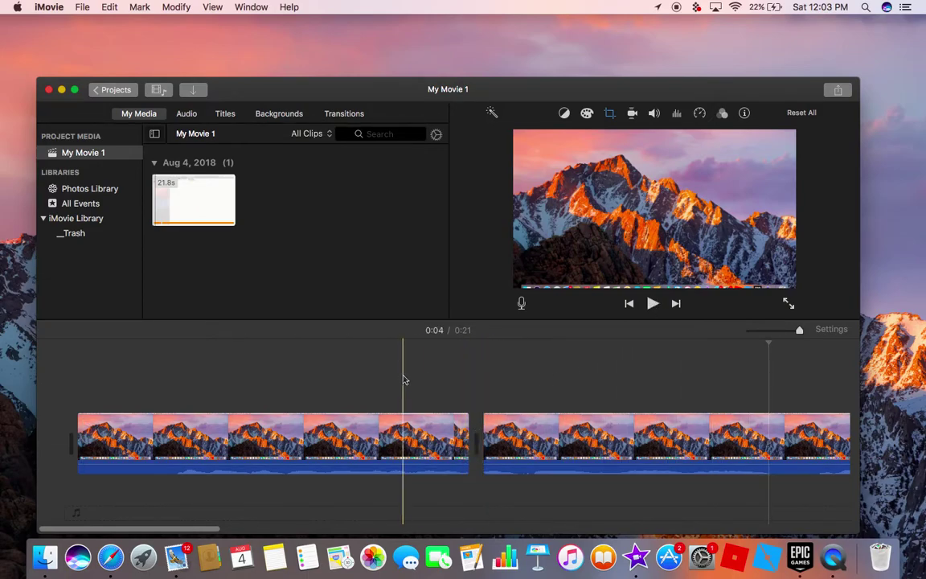
- Add a Spin In transition between the two timeline clips and play the movie through it
left_click(333, 115)
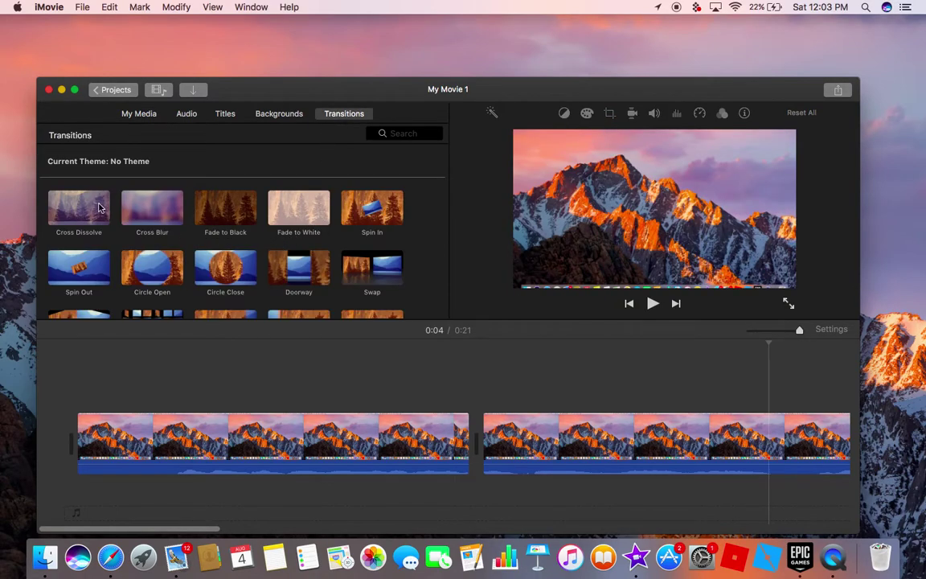
left_click(75, 215)
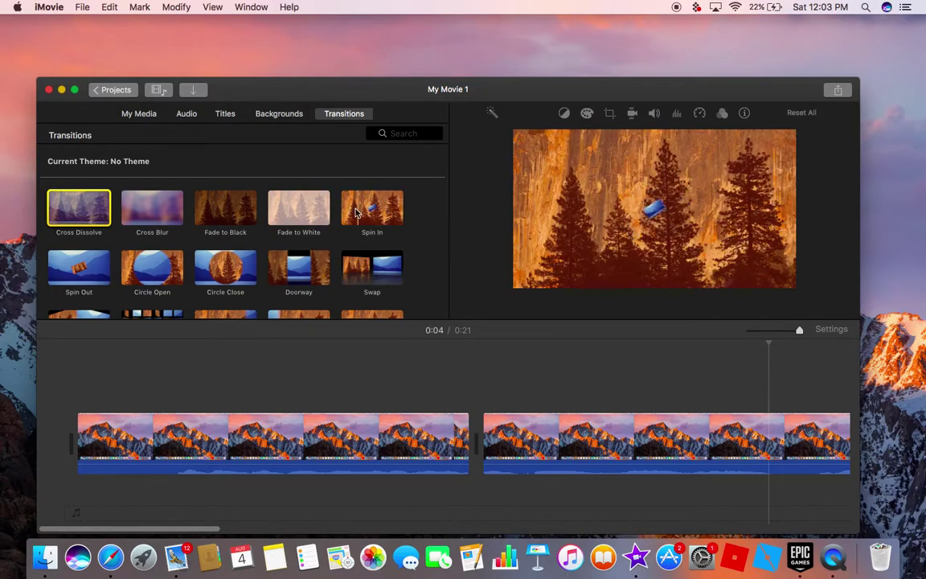
left_click_drag(357, 212, 399, 442)
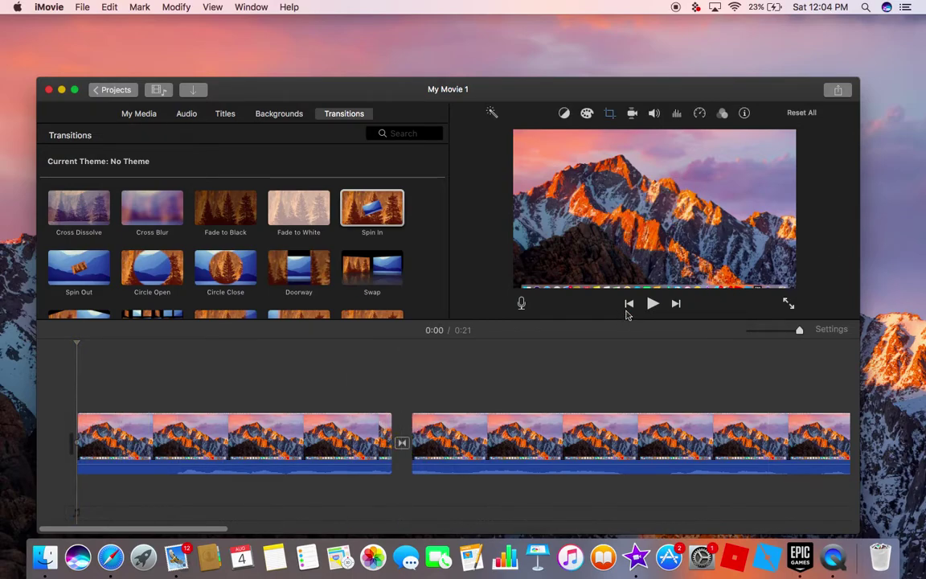
left_click(652, 305)
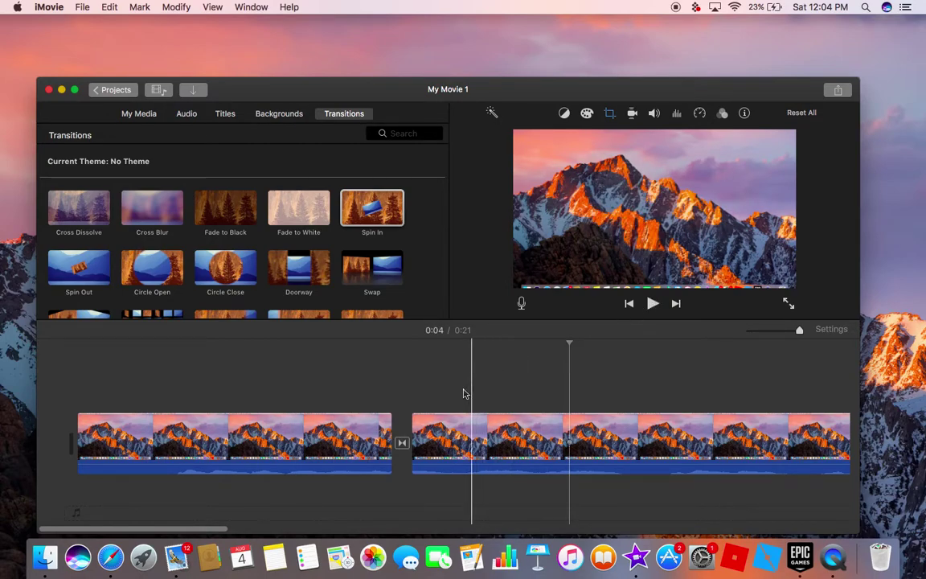
- Examine the duration settings of the Spin In transition and close them without applying a change
left_click(401, 427)
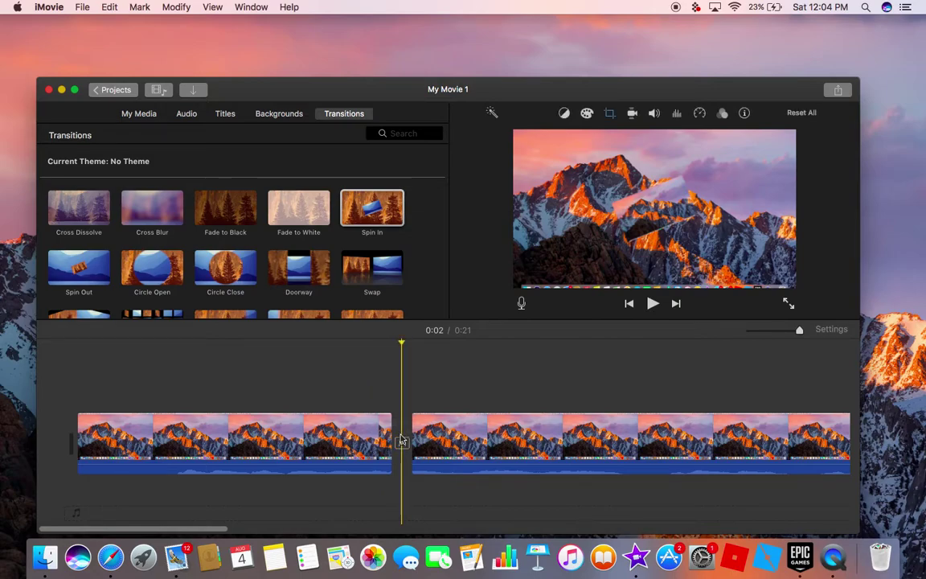
double_click(401, 441)
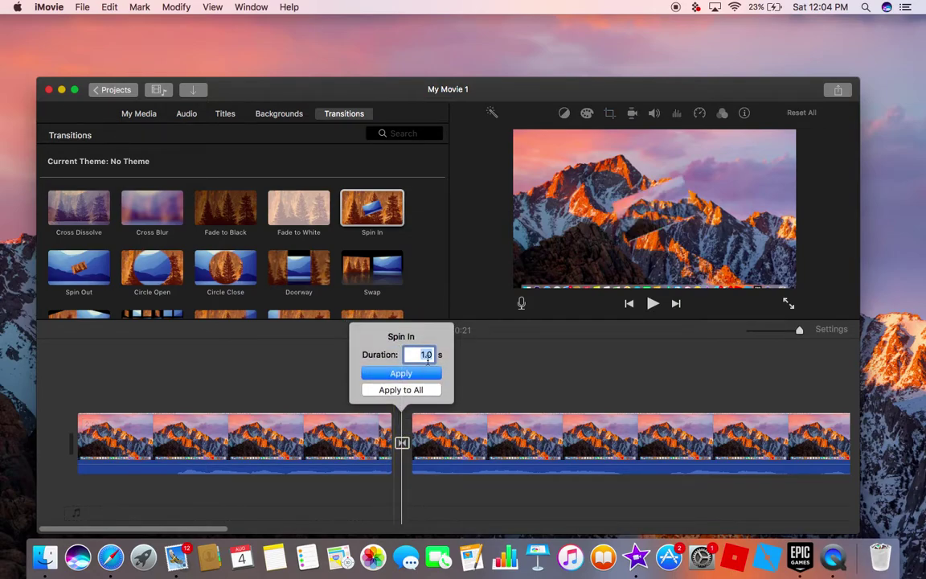
left_click(492, 353)
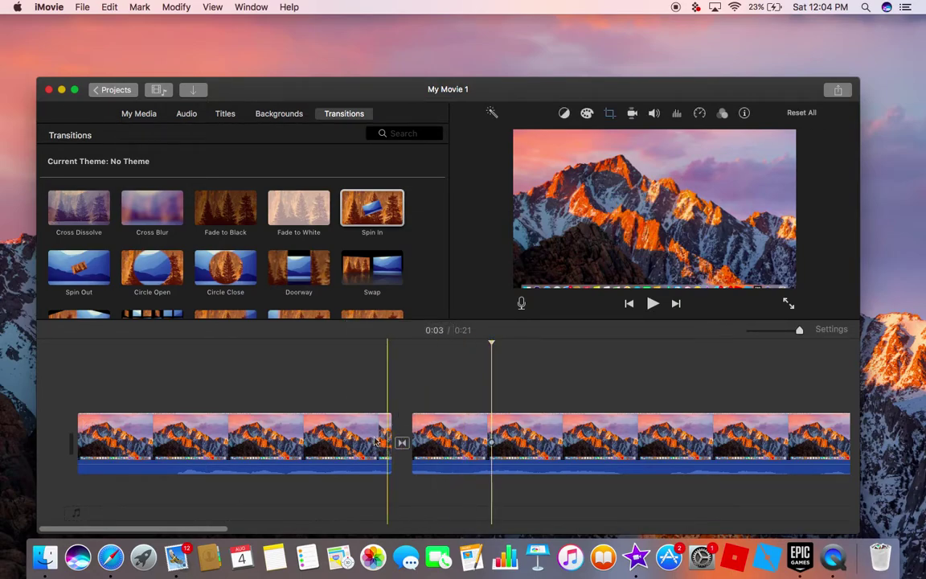
left_click(300, 369)
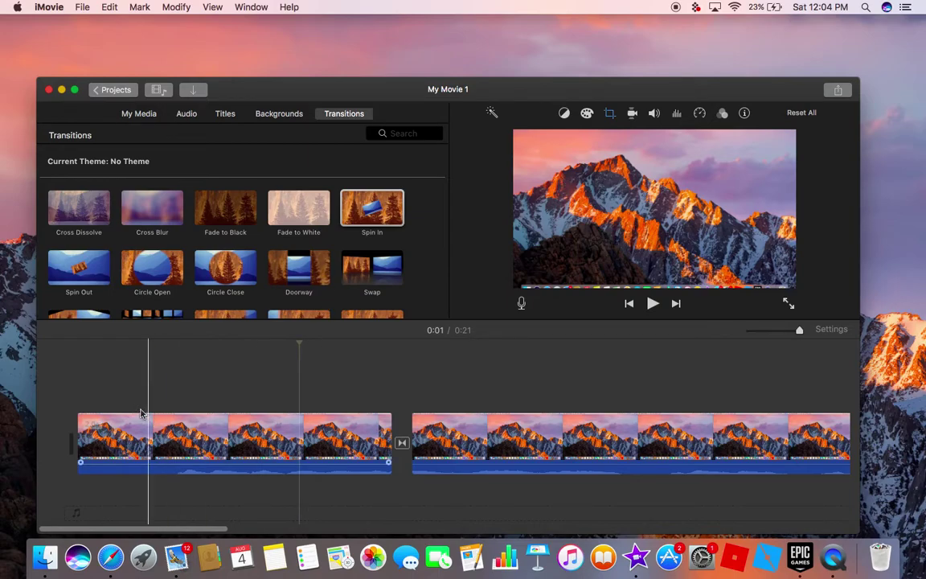
- Split the clip following the Spin In transition at about 3 seconds, shortly after its start
left_click(449, 428)
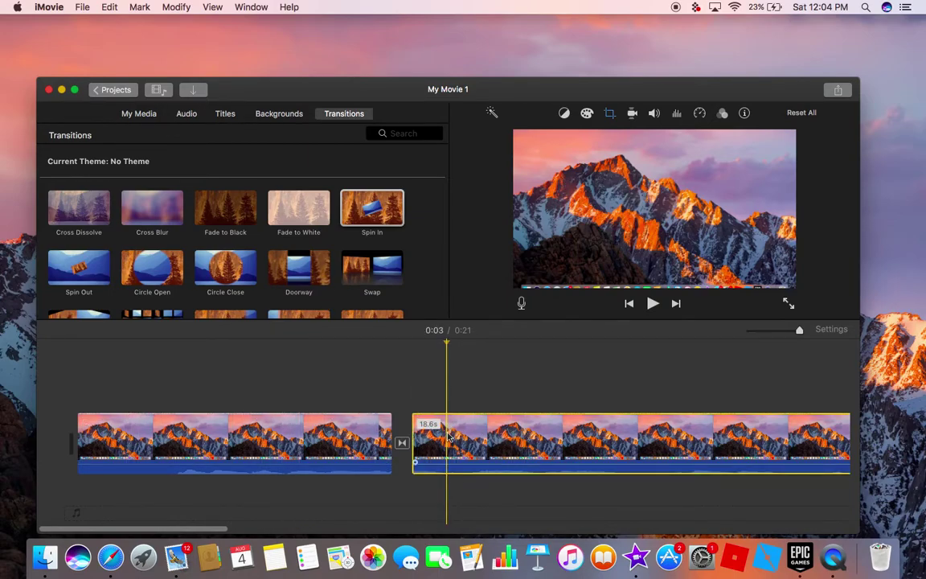
right_click(450, 436)
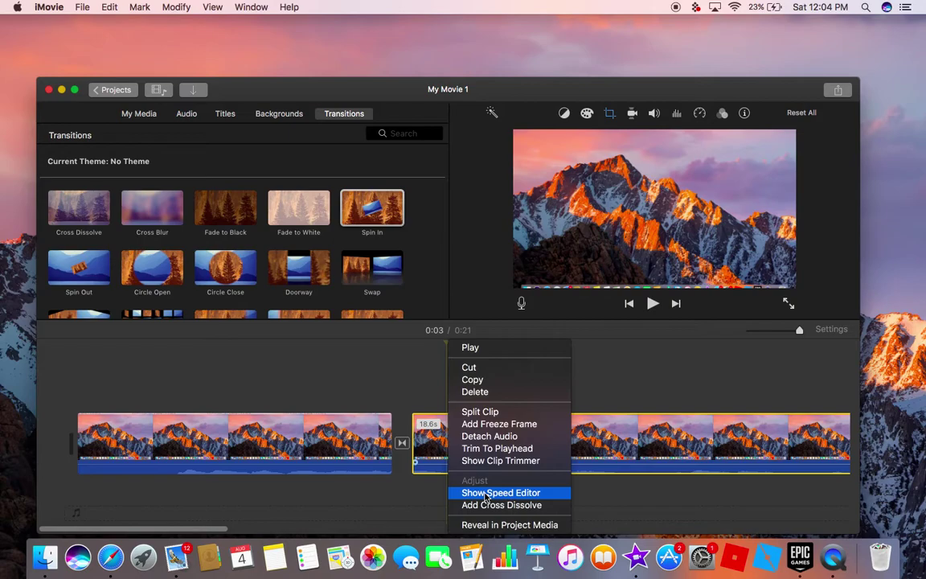
left_click(492, 412)
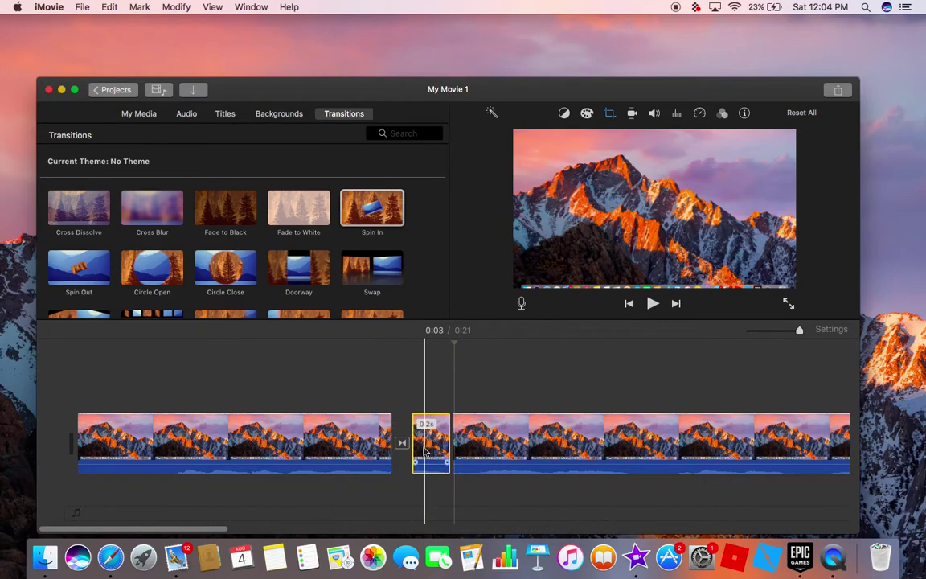
- Split the long last clip about 0.6 s after its start and play the movie from the beginning past the cuts
left_click(539, 442)
right_click(539, 441)
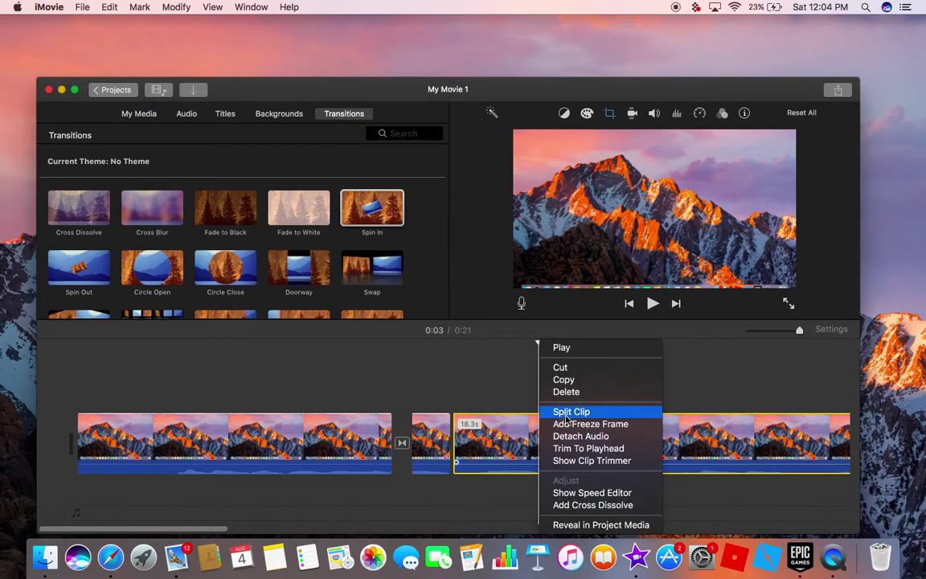
left_click(567, 412)
left_click(95, 362)
left_click(652, 303)
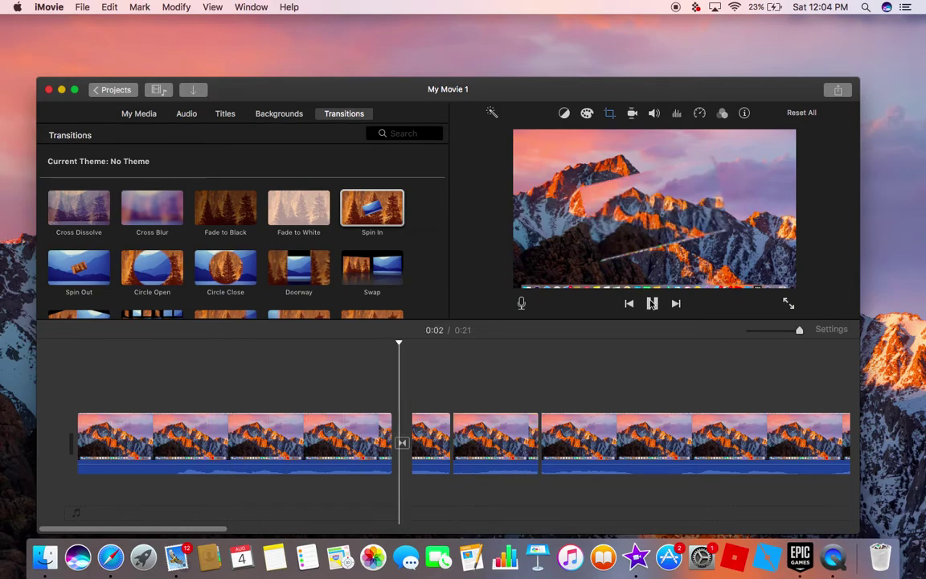
left_click(652, 303)
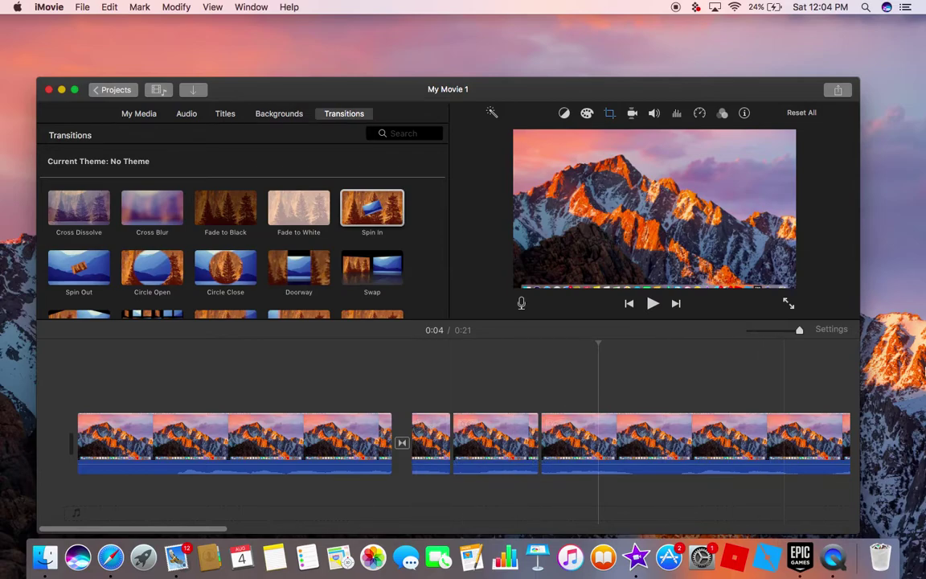
- Crop the 0.6 s clip with Crop to Fill to a small patch of sky in the image's upper-right corner and play through it
left_click(491, 441)
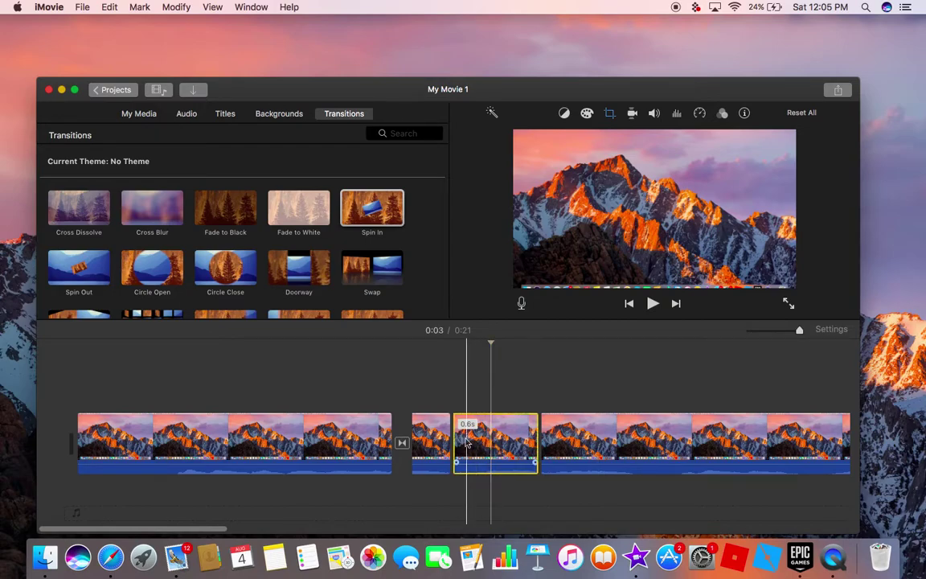
left_click(482, 378)
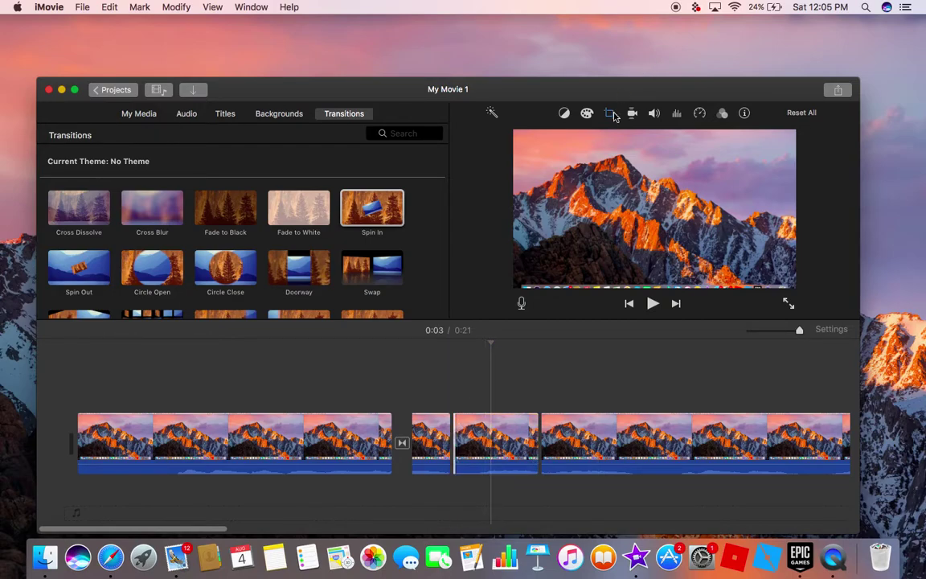
left_click(611, 113)
left_click(494, 140)
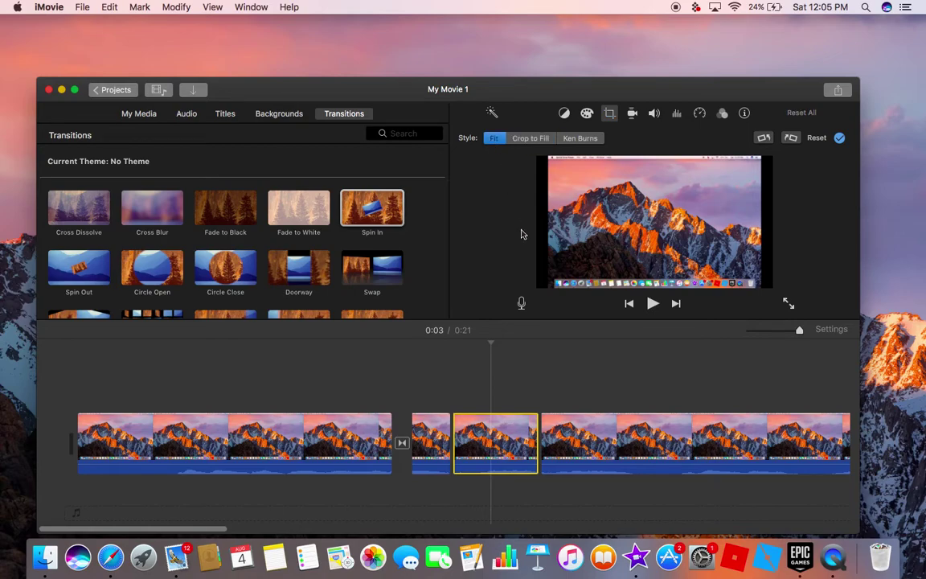
left_click(541, 140)
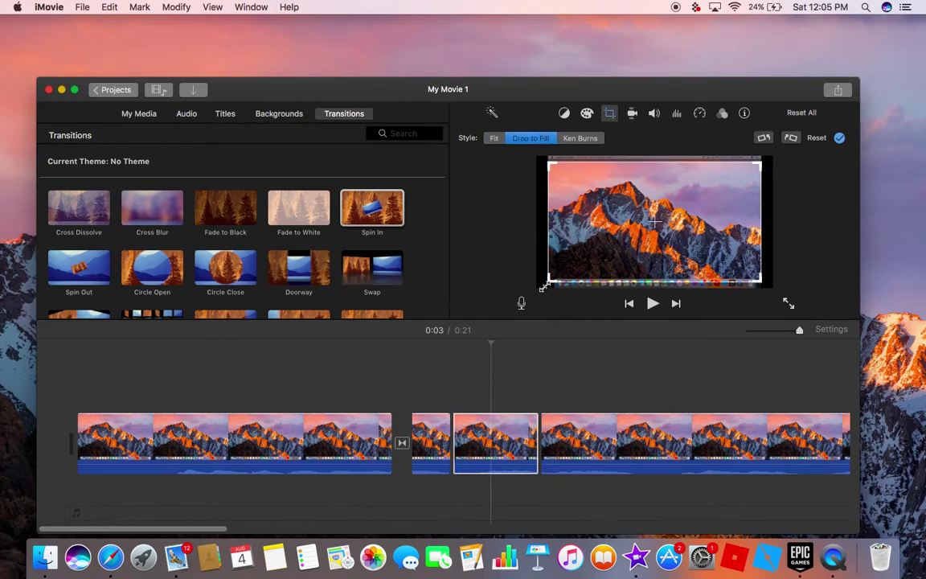
left_click_drag(550, 281, 718, 184)
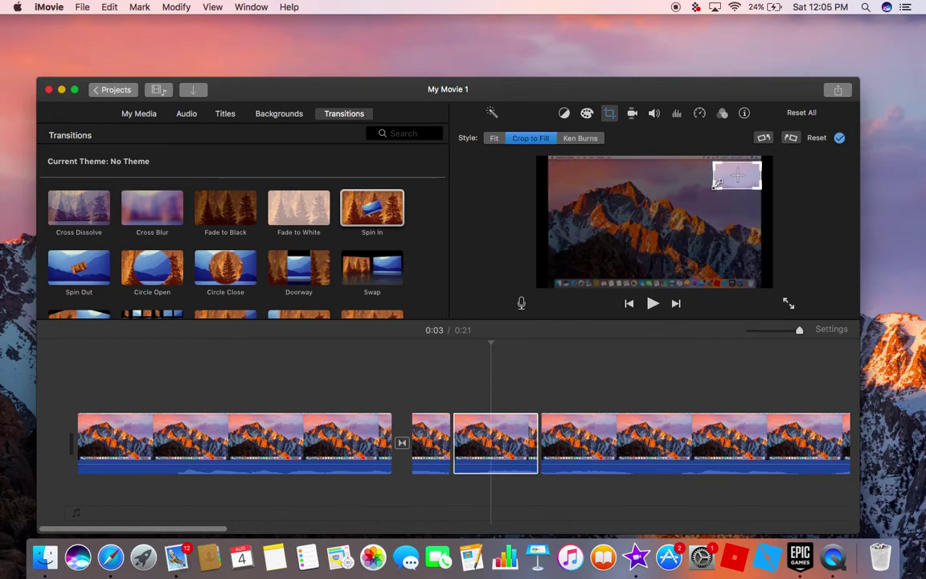
left_click(284, 442)
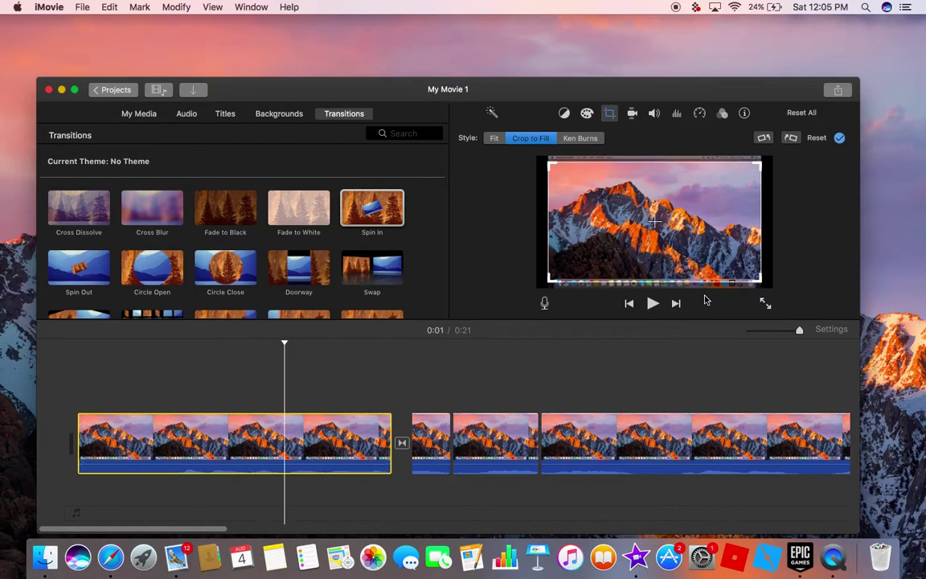
left_click(653, 303)
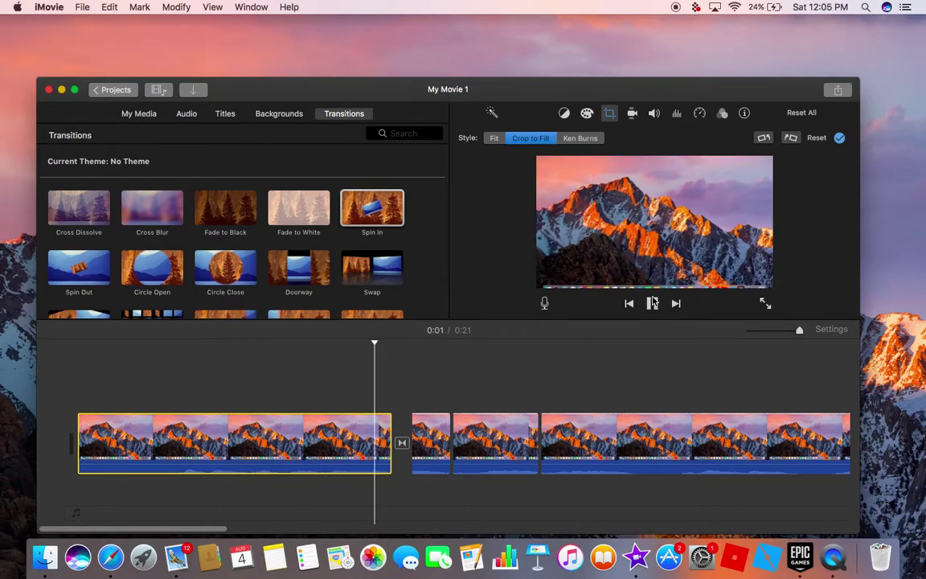
left_click(652, 302)
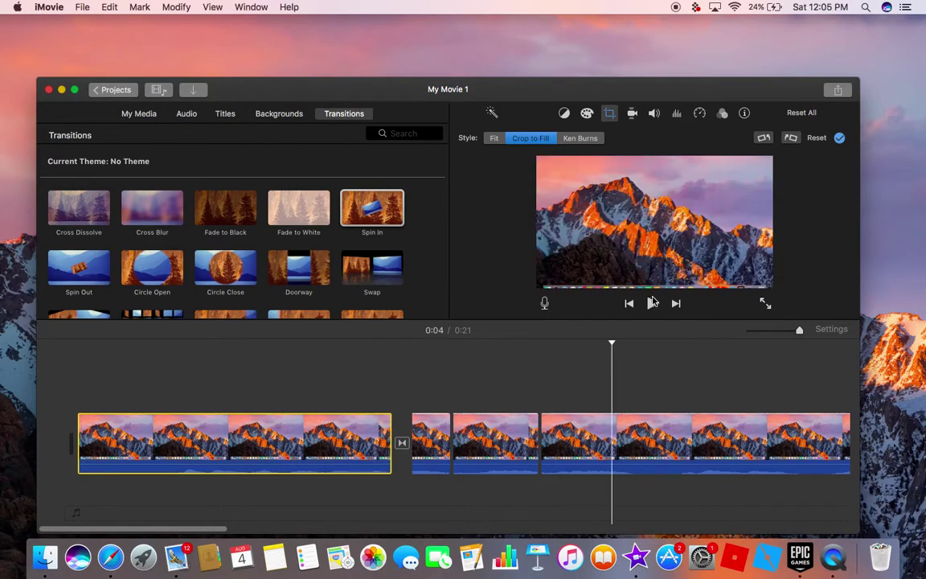
- Switch the 0.6 s clip to the Ken Burns style and place a small End frame over the mountain's lower-left slope
left_click(486, 432)
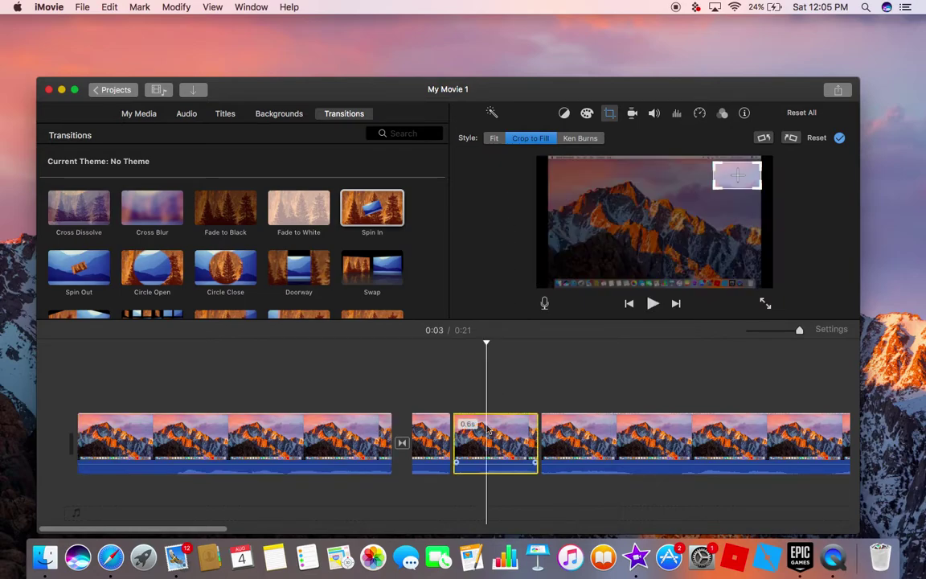
left_click_drag(582, 263, 547, 280)
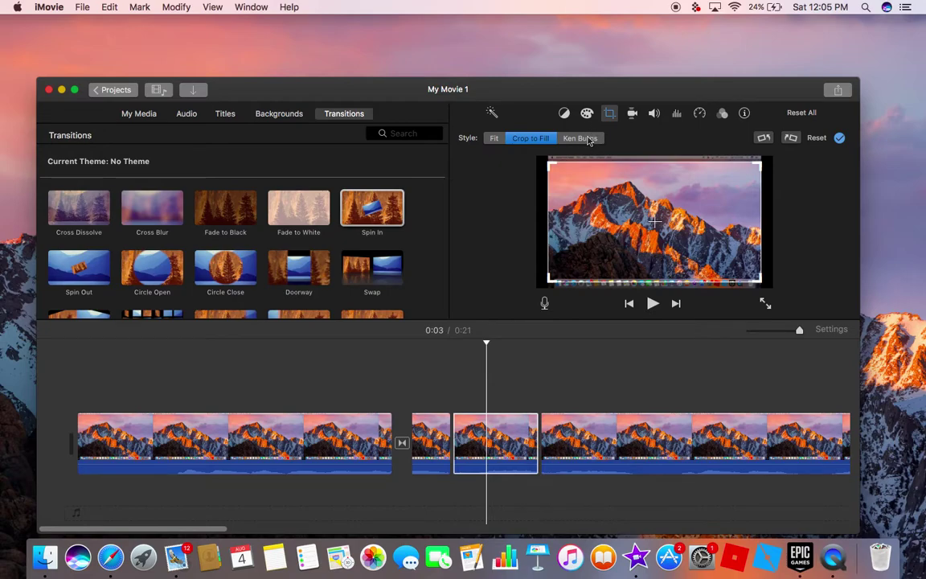
left_click(591, 140)
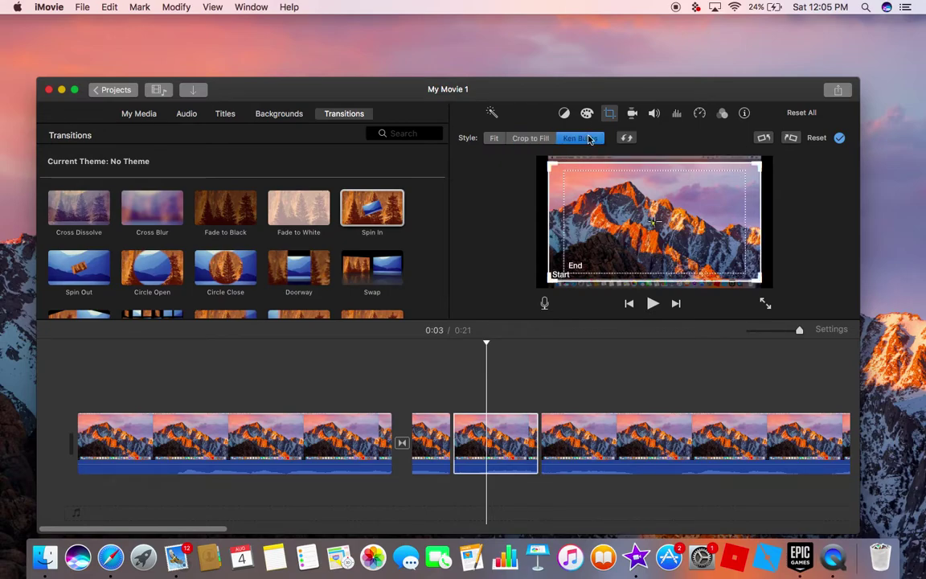
left_click(576, 258)
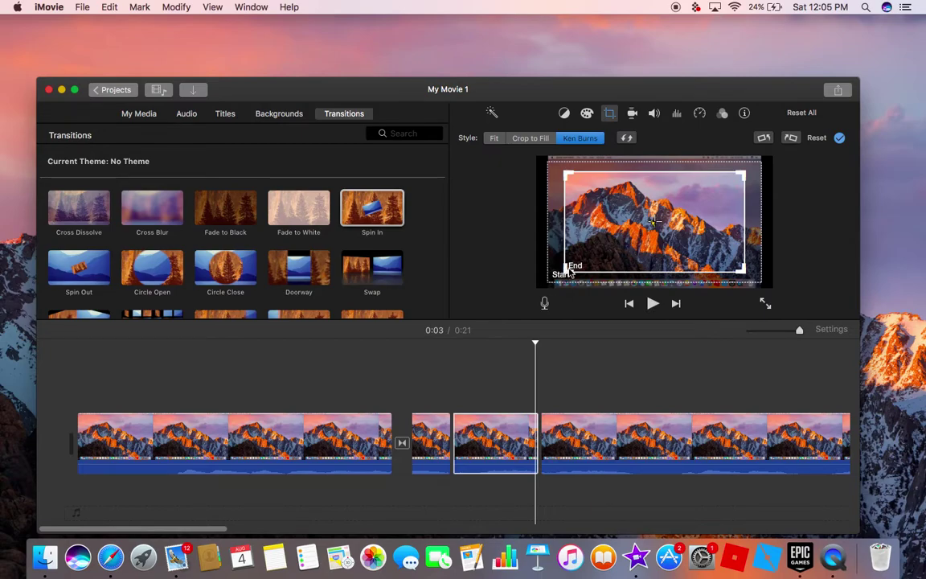
left_click_drag(567, 268, 702, 234)
left_click_drag(722, 187, 605, 240)
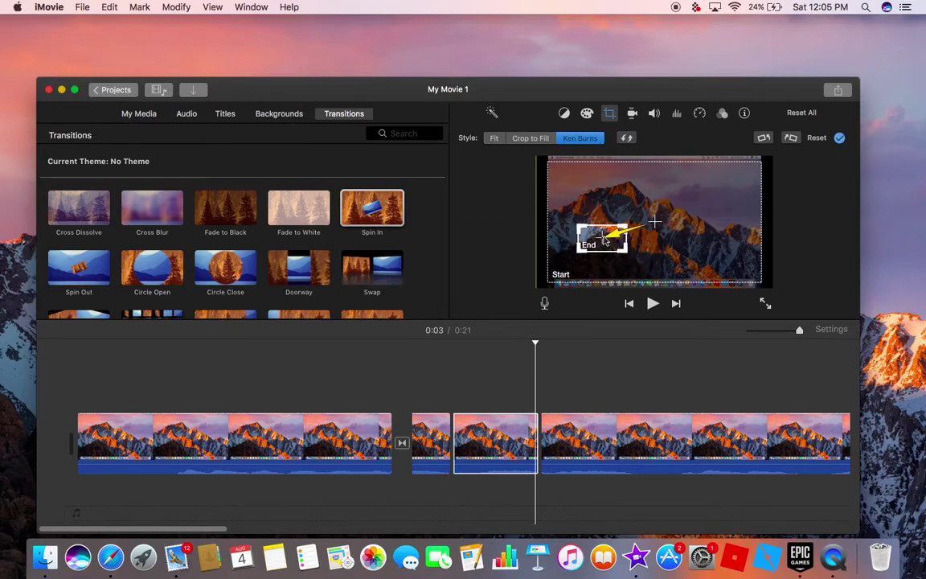
- Shrink the Ken Burns Start frame to the sky in the image's upper-right corner and play the movie through the effect
left_click(560, 275)
left_click_drag(550, 277, 685, 227)
left_click(417, 373)
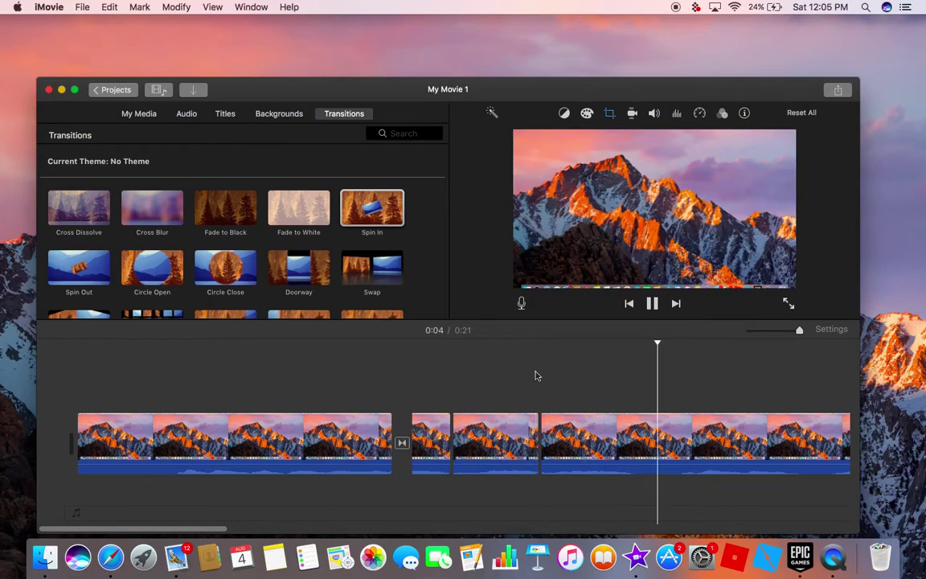
left_click(652, 303)
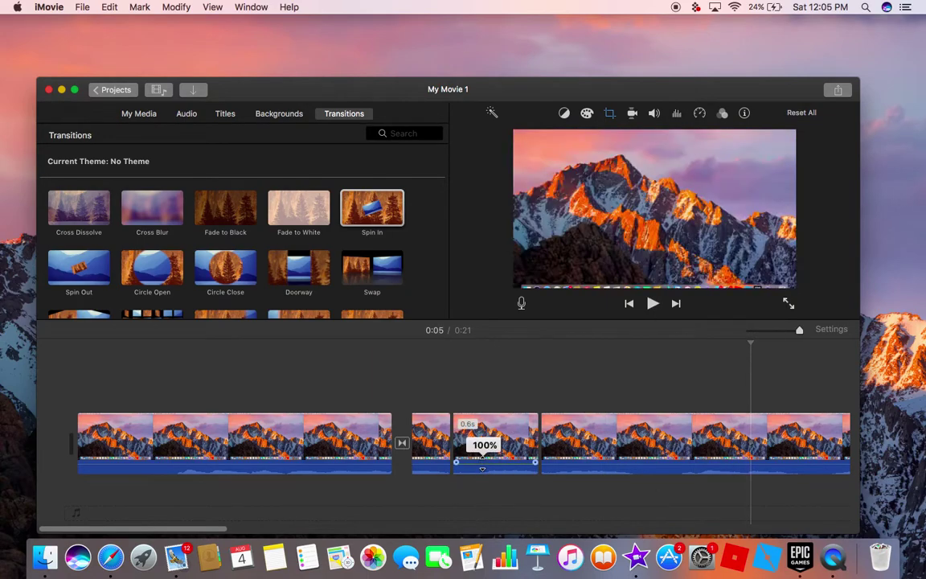
- Examine the 0.6 s clip's trim range in the Clip Trimmer and close it without changing the clip
left_click(467, 444)
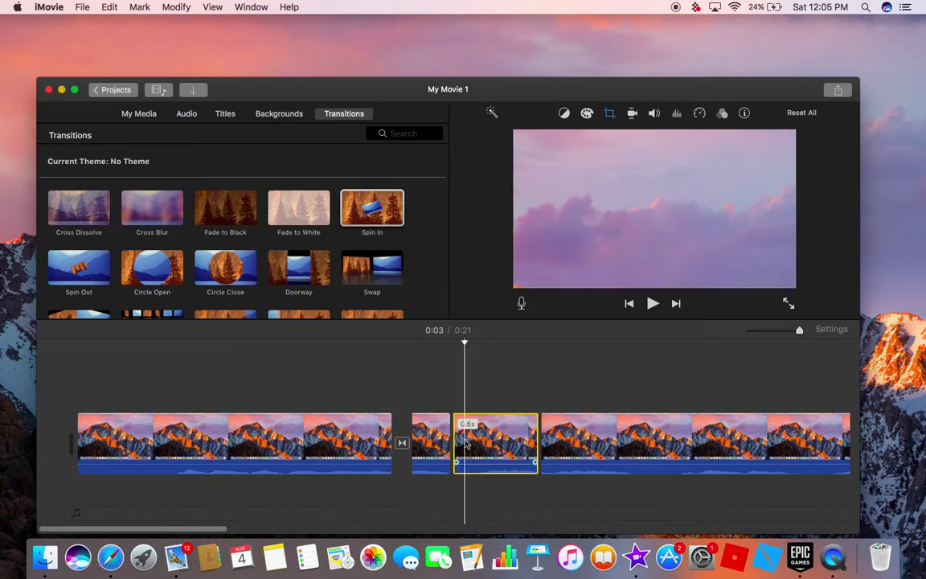
right_click(477, 444)
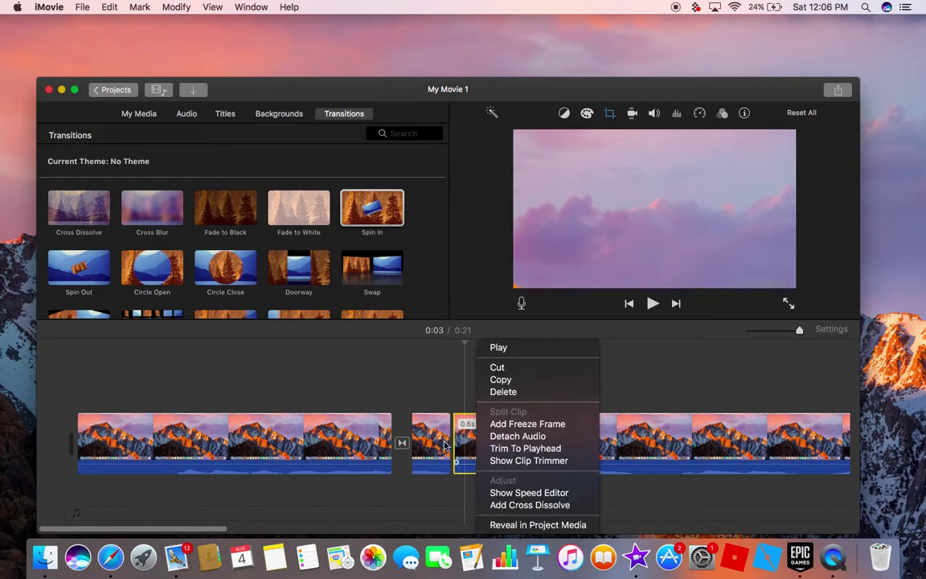
left_click(521, 461)
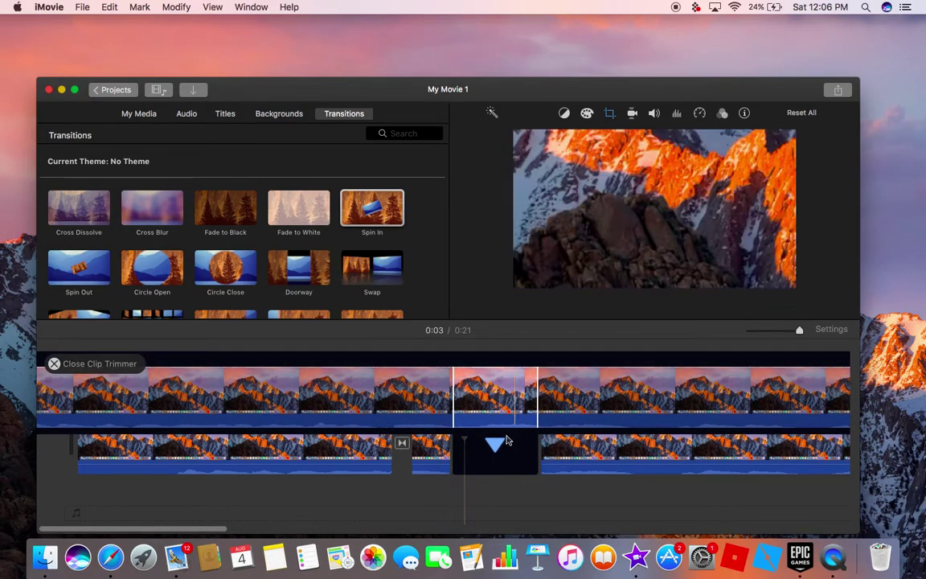
key("Return")
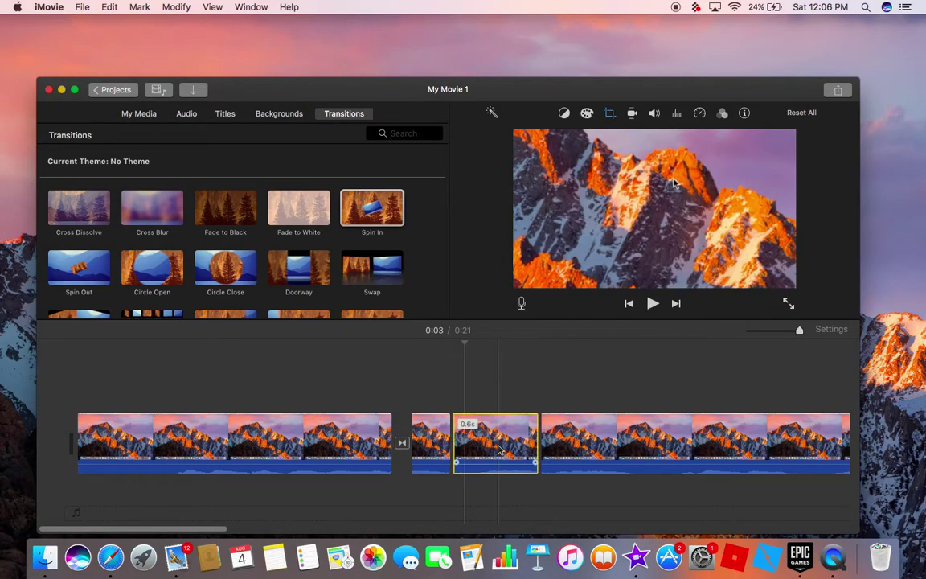
- Trim the start of the Ken Burns clip to the playhead, leaving about 0.5 s, and play the movie through it
right_click(499, 449)
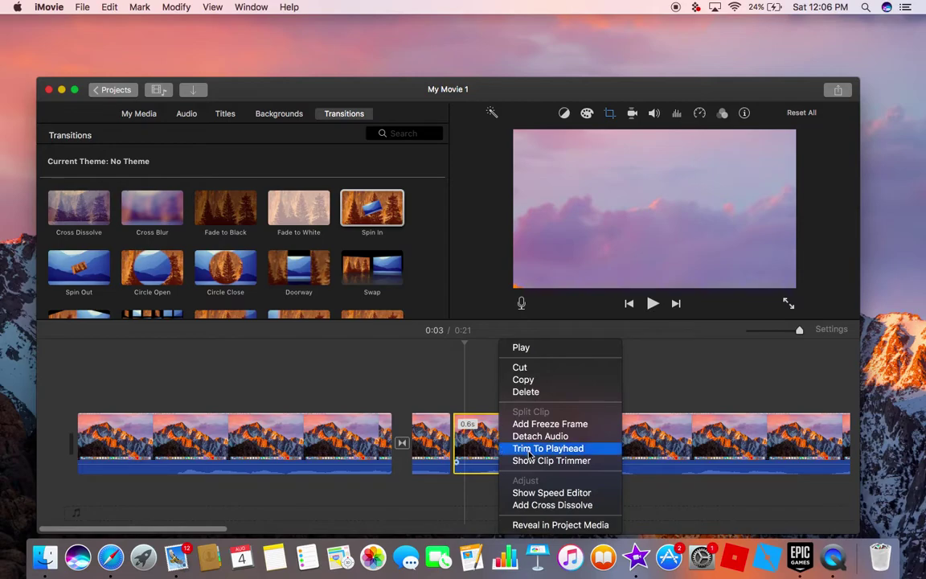
left_click(535, 449)
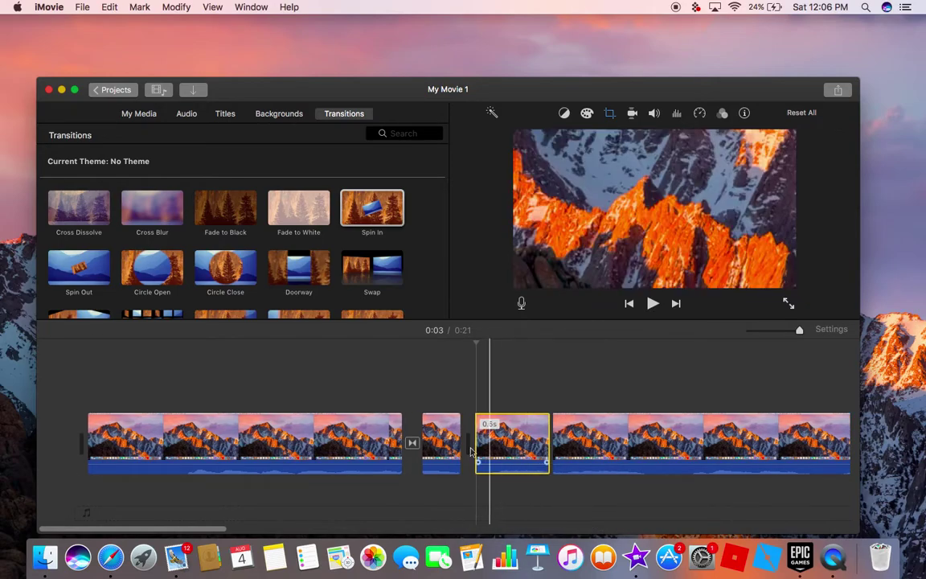
left_click(450, 382)
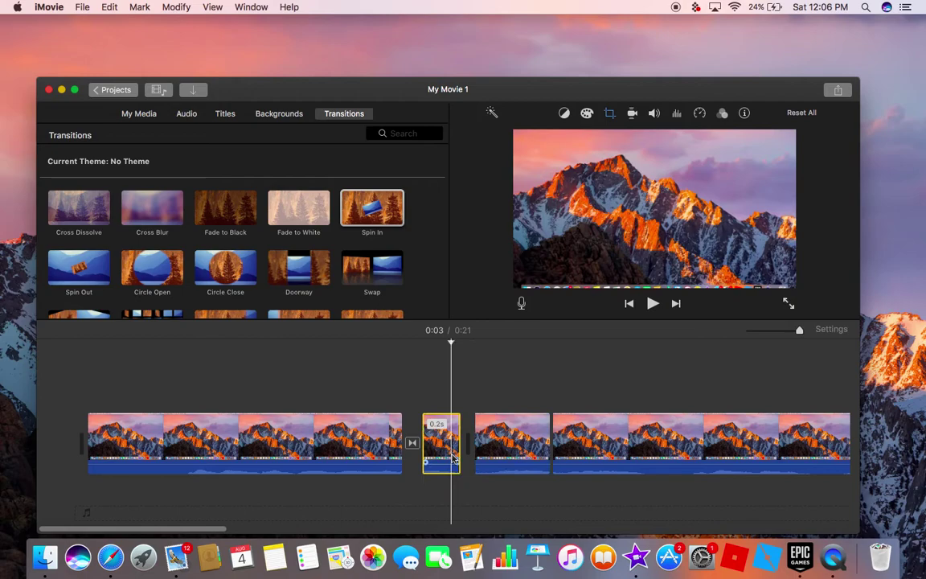
left_click(251, 385)
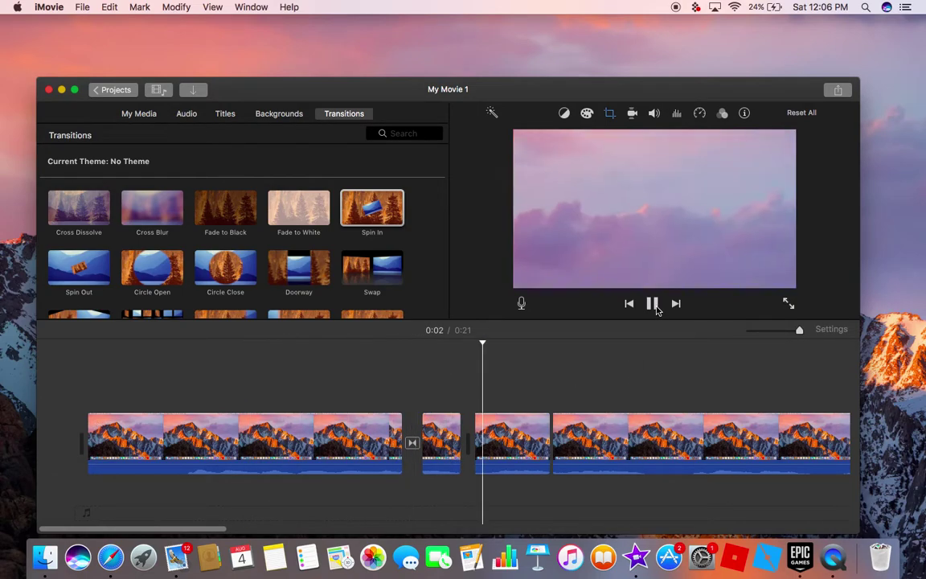
- Slow down the Ken Burns clip with the speed editor, stretching it to about 1.9 s, and play the movie through it
left_click(505, 454)
right_click(509, 459)
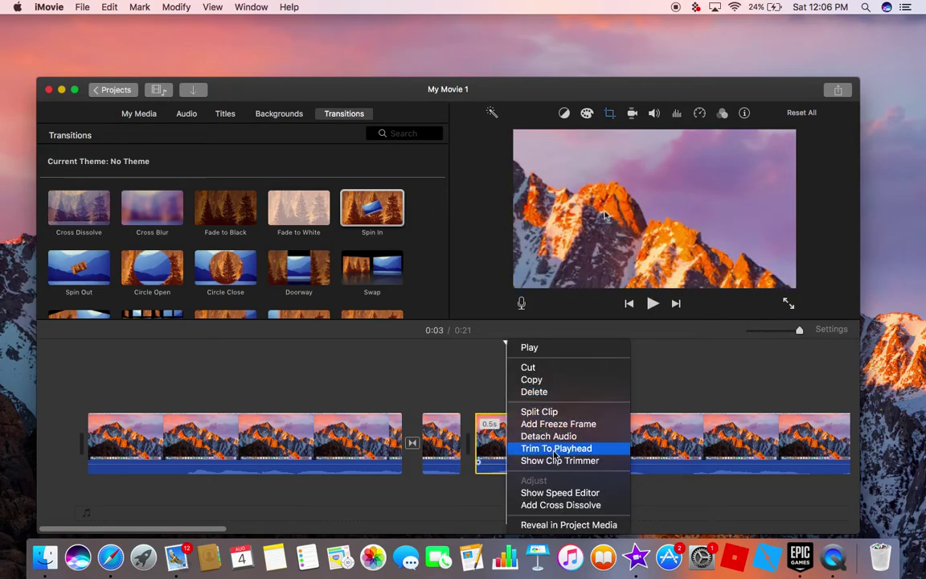
left_click(553, 492)
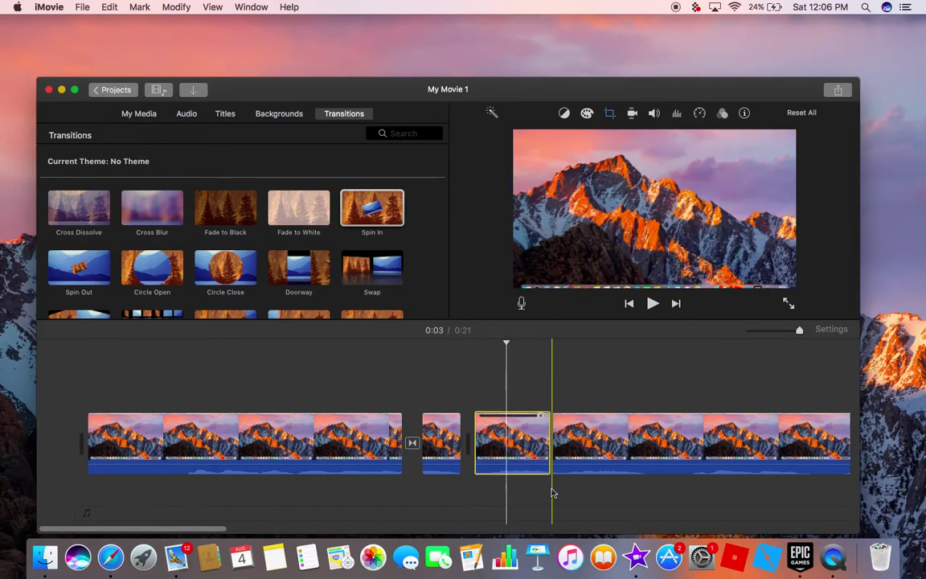
left_click(353, 378)
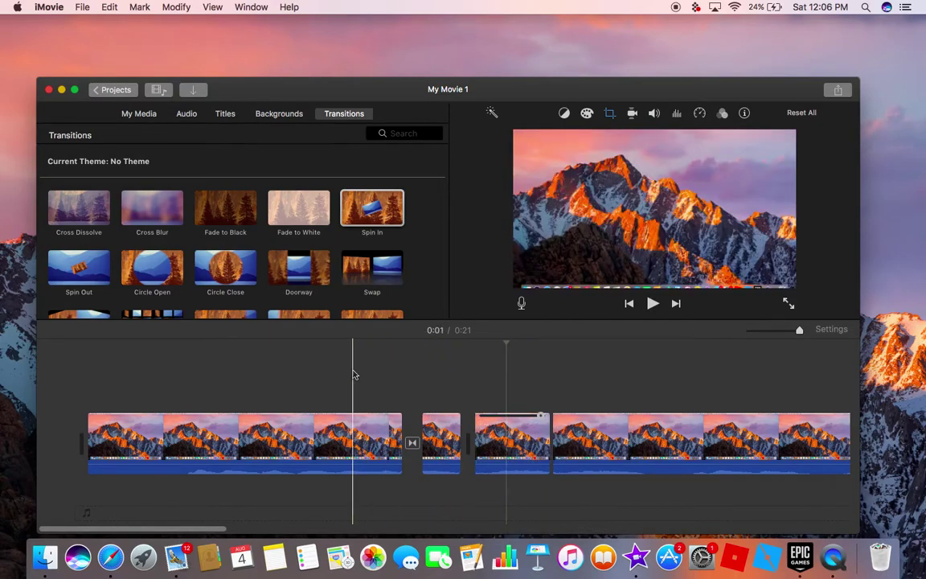
left_click(653, 303)
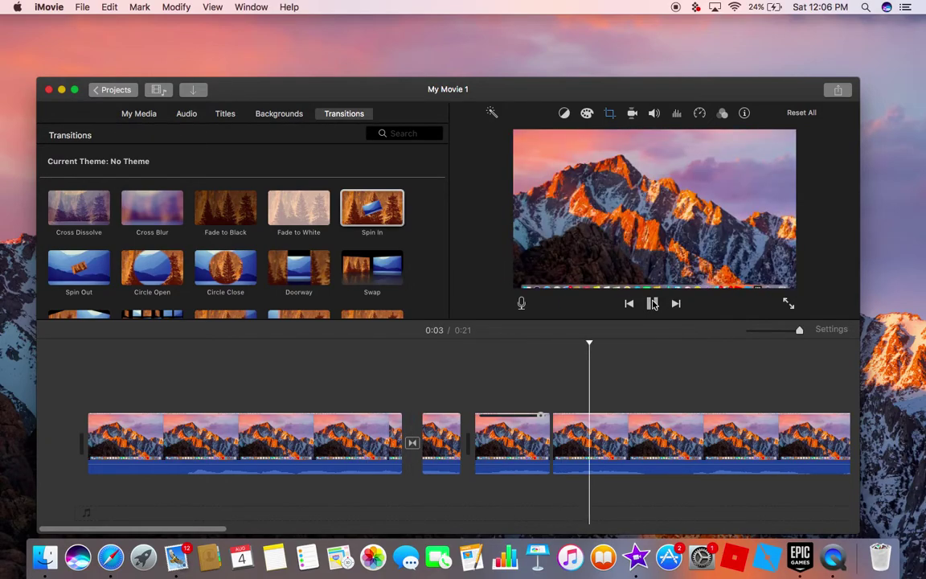
left_click_drag(540, 415, 754, 407)
left_click(359, 380)
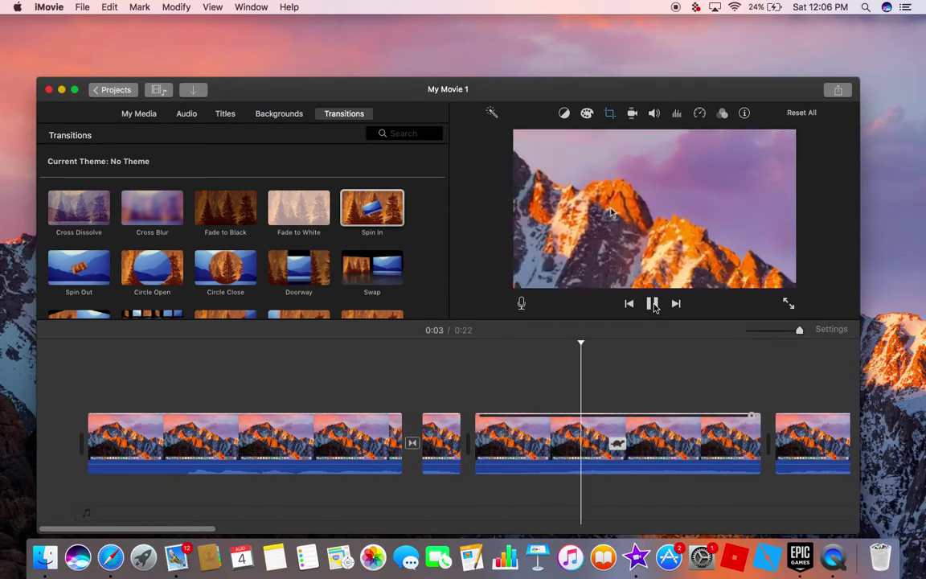
left_click(653, 304)
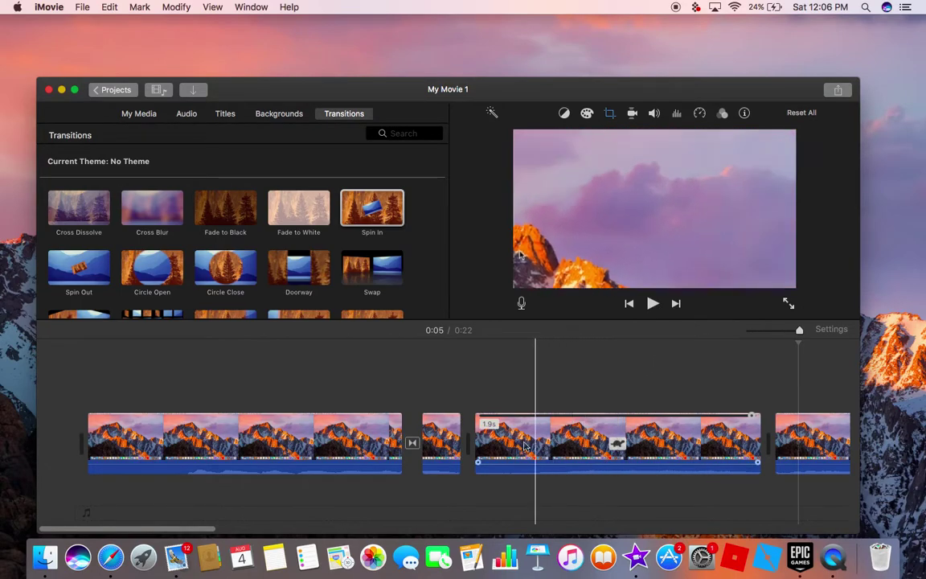
- Detach the audio from the slowed 1.9 s clip and play the movie from just before it
right_click(576, 452)
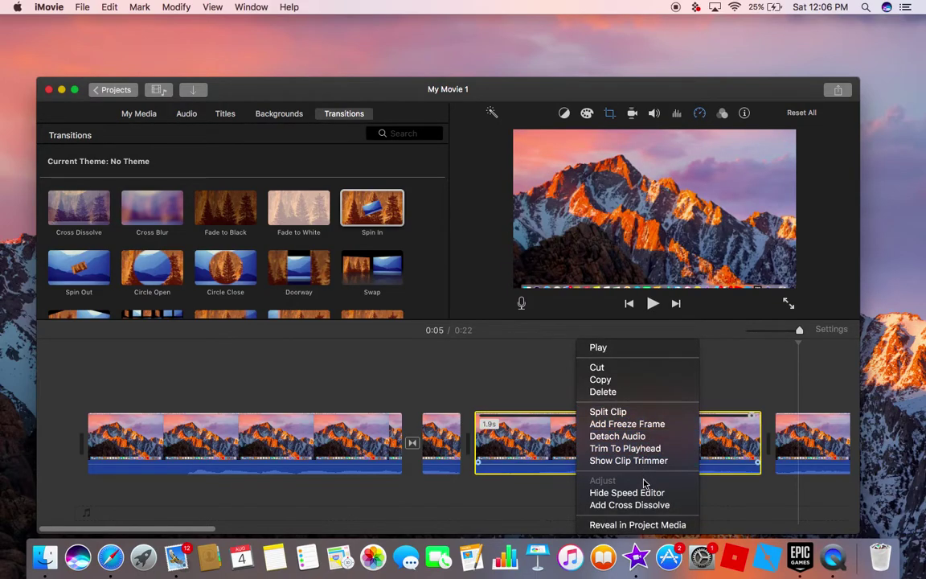
left_click(618, 436)
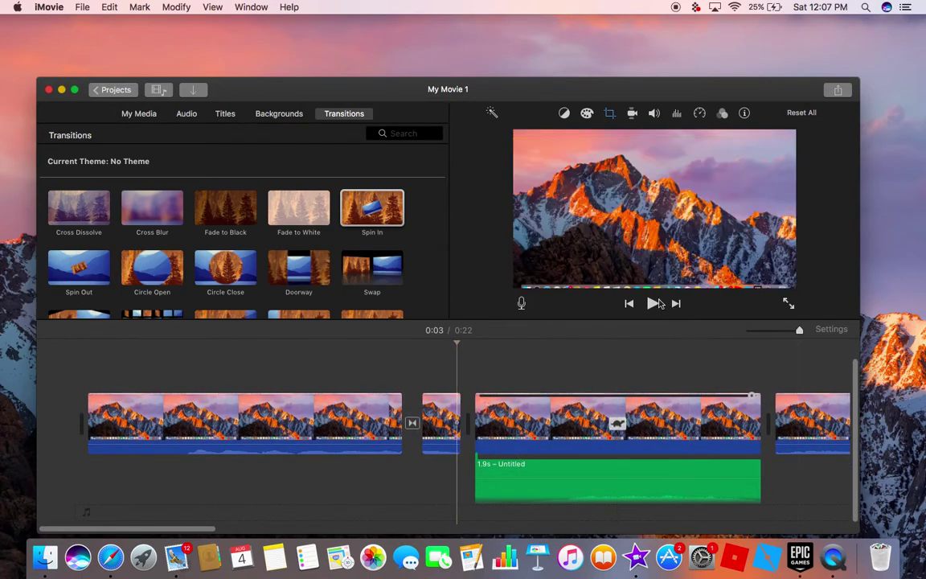
left_click(652, 302)
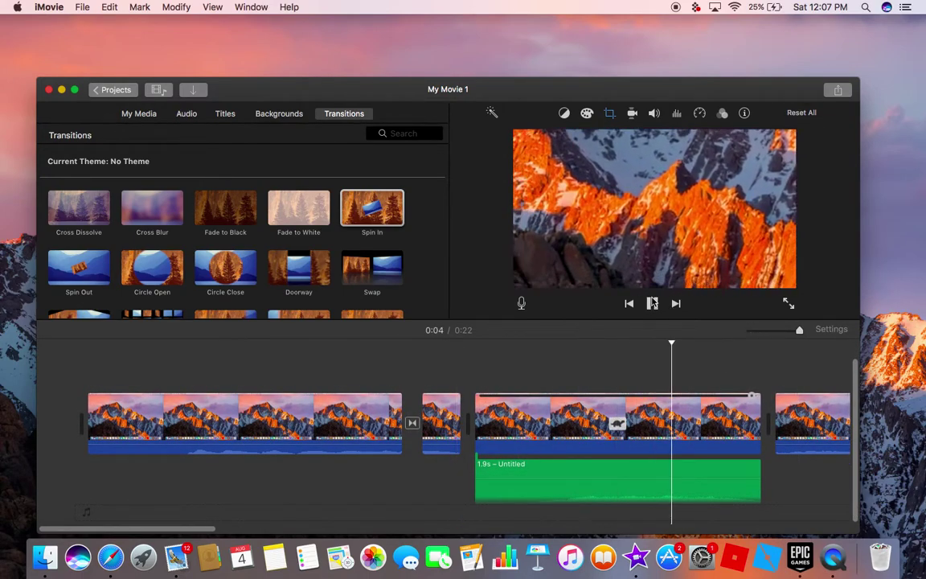
- Delete the detached audio from below the slowed 1.9 s clip and play the movie through that clip
left_click(652, 302)
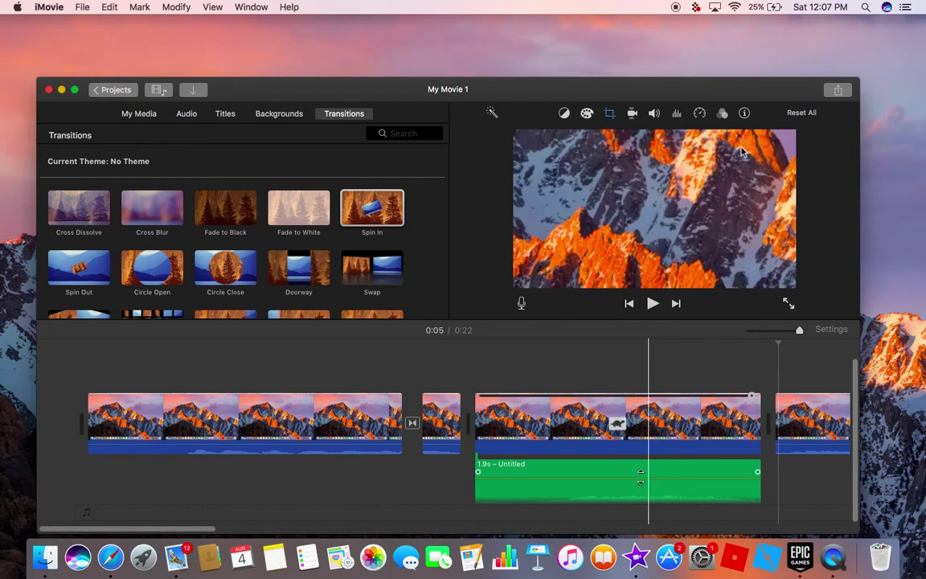
right_click(574, 478)
left_click(616, 392)
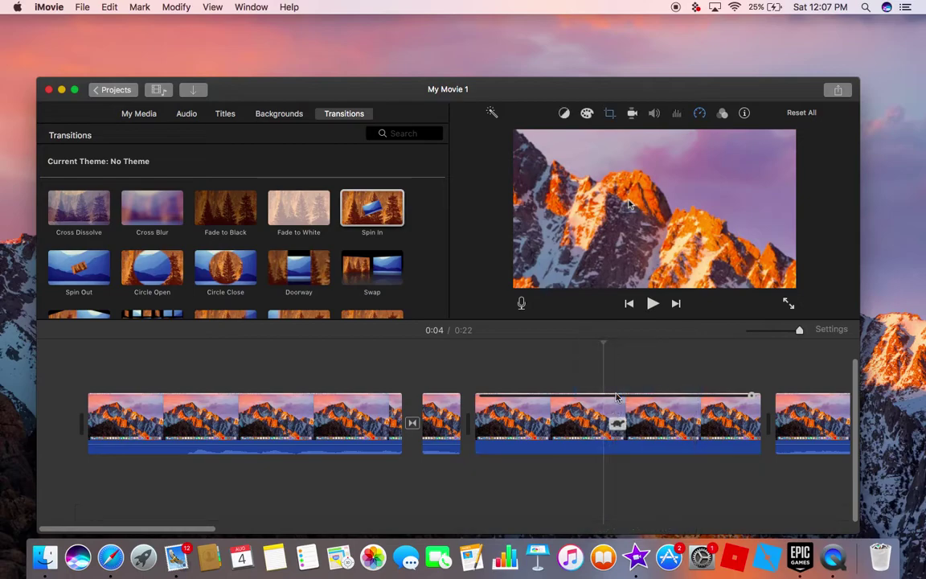
left_click(376, 353)
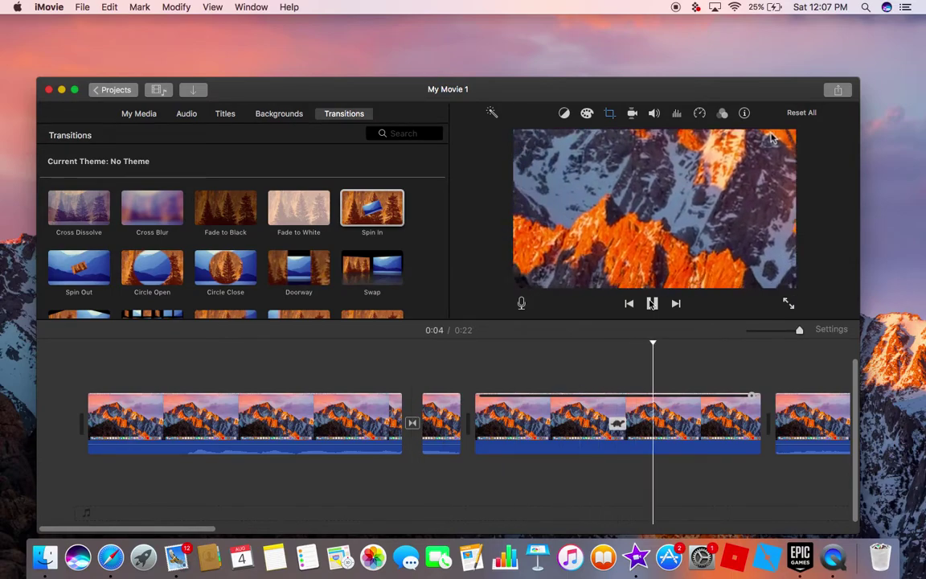
key("space")
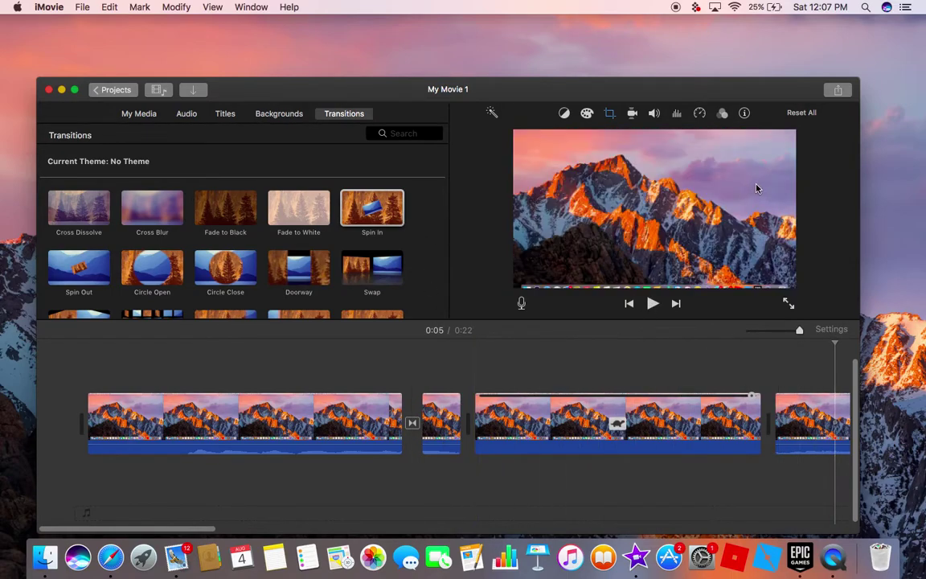
- Record a voiceover about 2.5 s long starting at 0:01 within the first clip and play it back
left_click(534, 423)
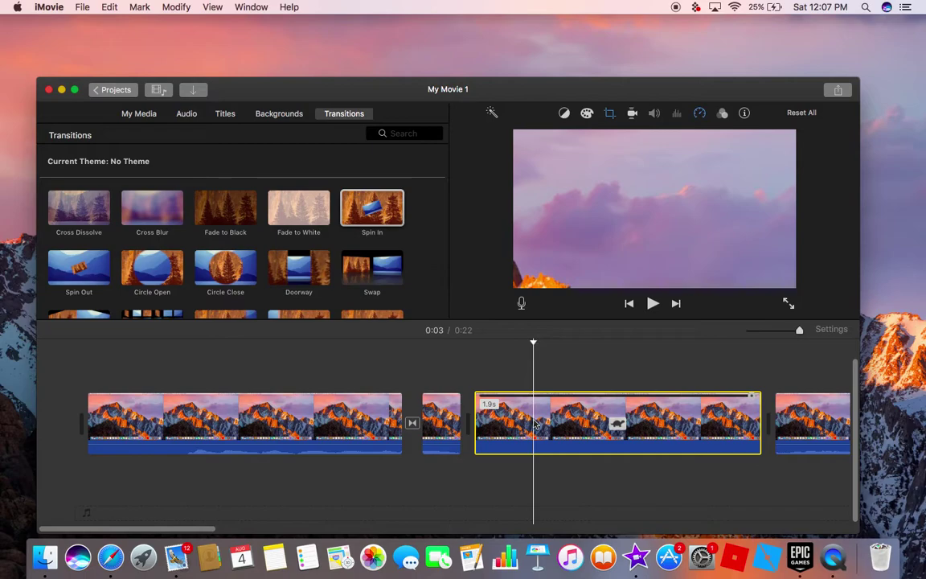
left_click(440, 422)
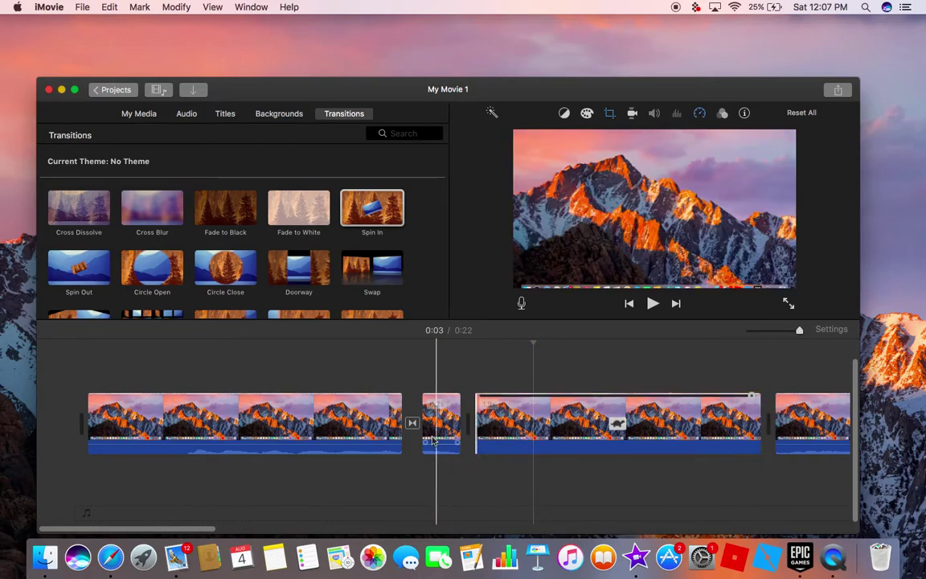
left_click(324, 483)
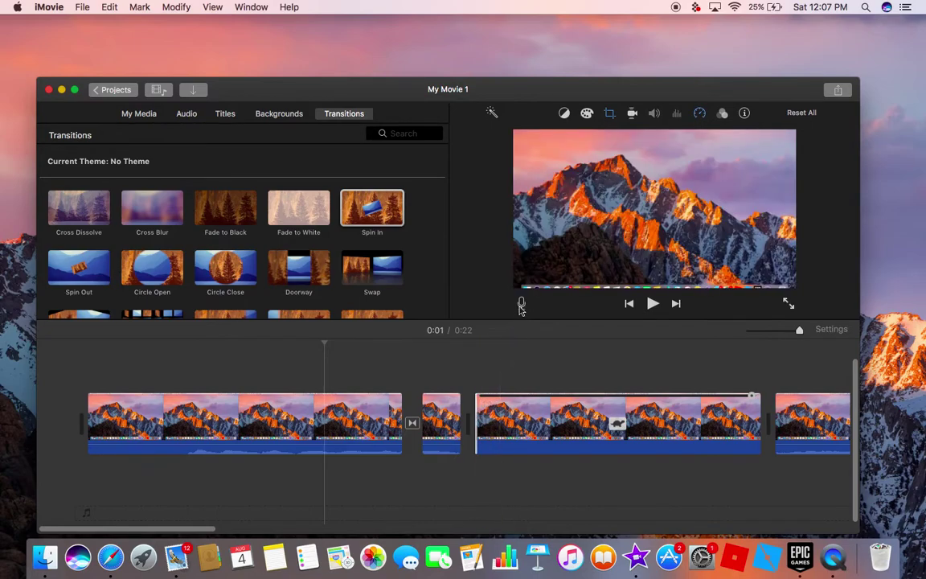
left_click(521, 304)
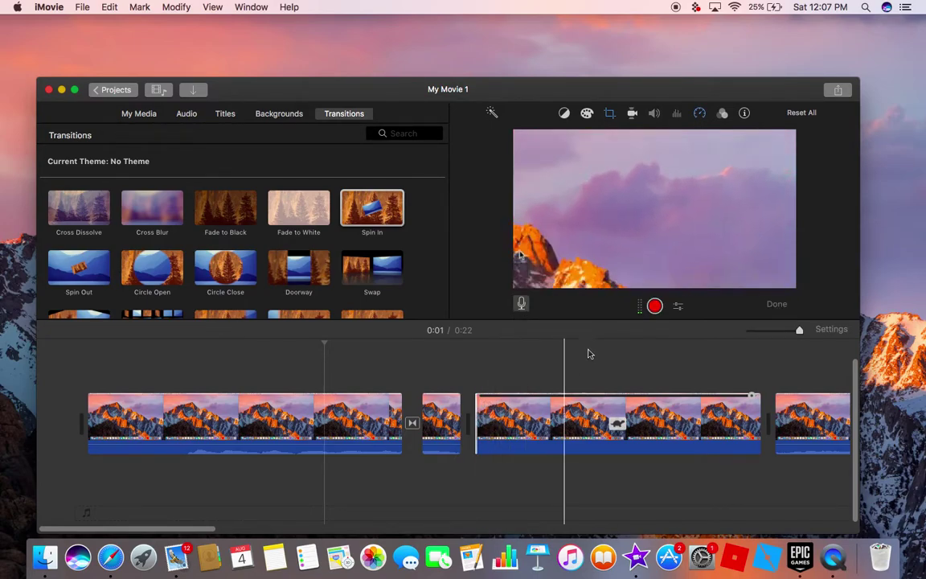
left_click(655, 306)
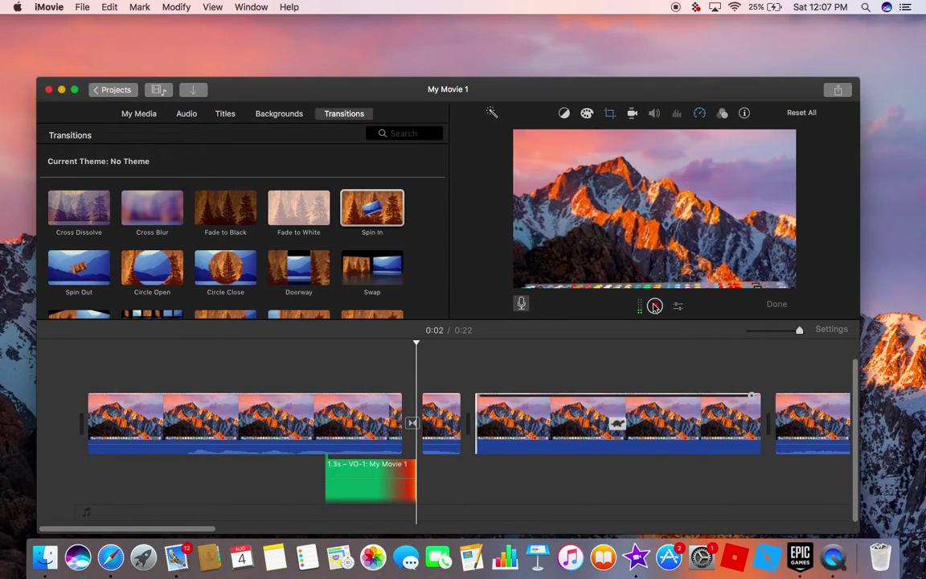
left_click(655, 306)
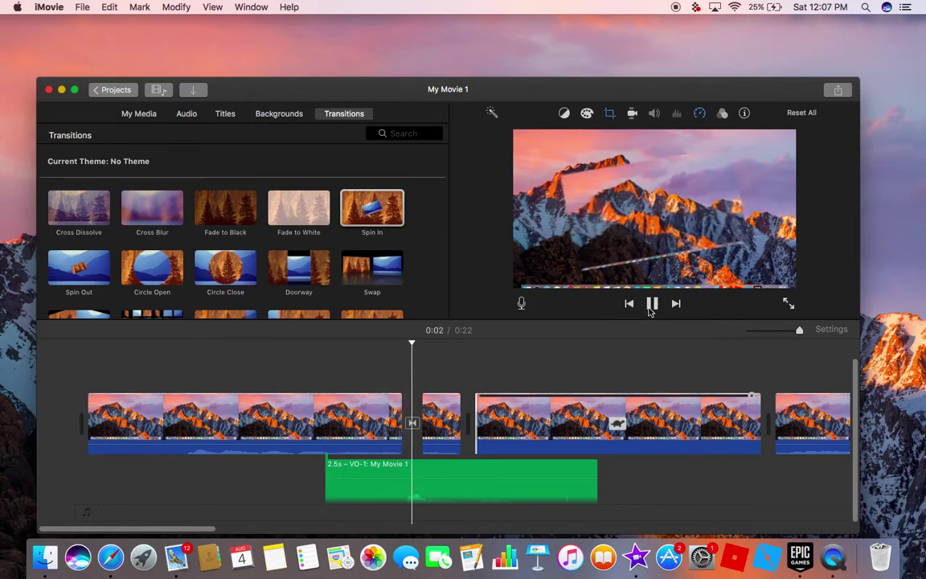
left_click(652, 304)
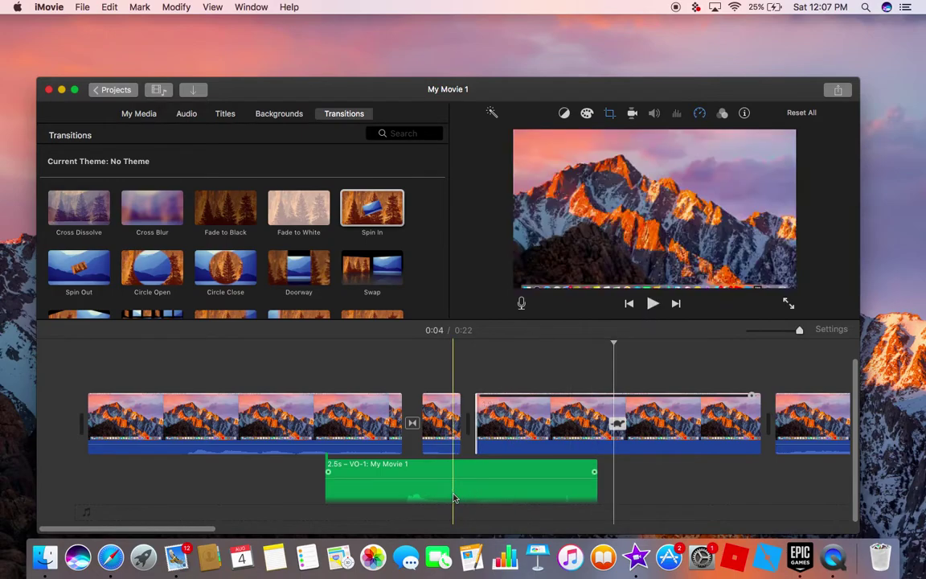
- Move the voiceover to the start of the slowed 1.9 s clip and play the movie through it from 0:01
left_click(572, 491)
left_click_drag(571, 491, 599, 490)
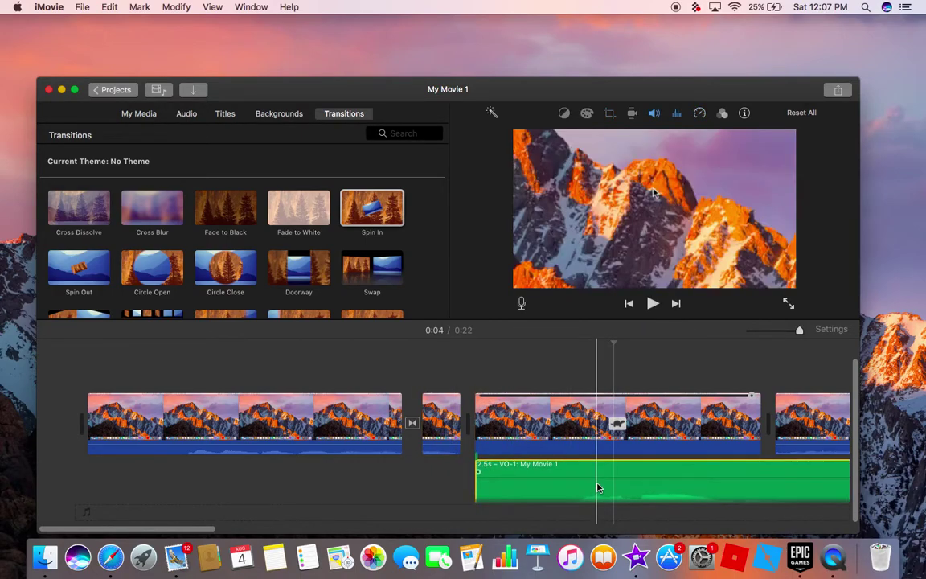
scroll(624, 397, "right", 3)
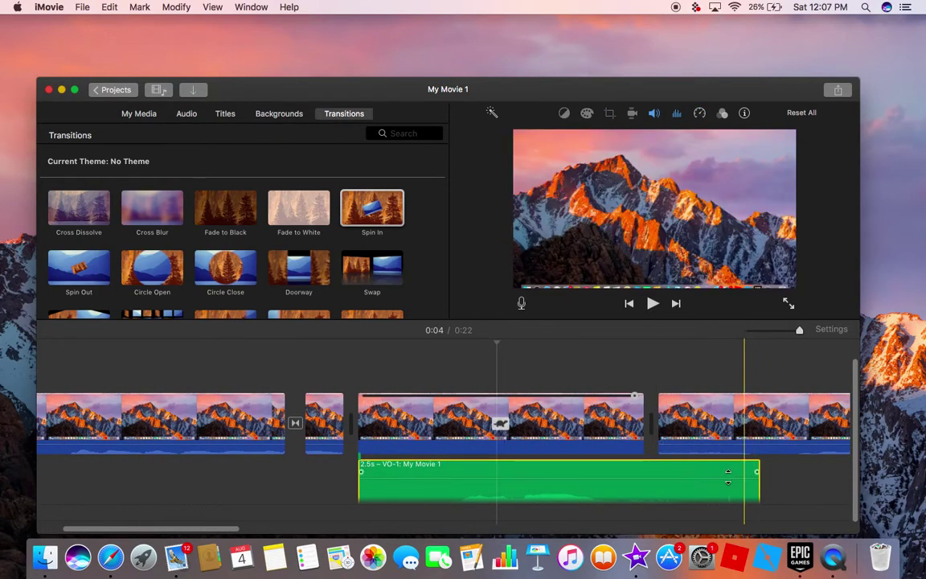
left_click(312, 366)
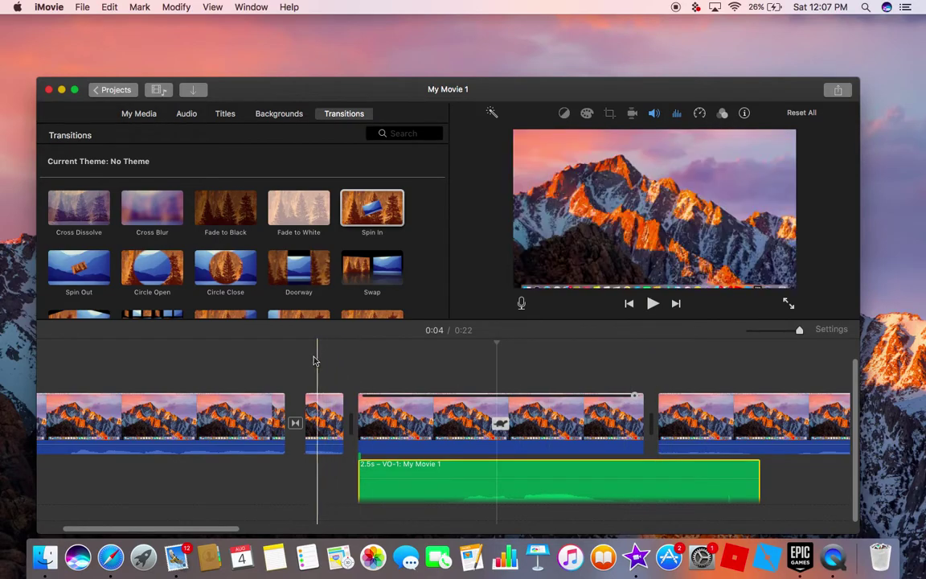
left_click(227, 374)
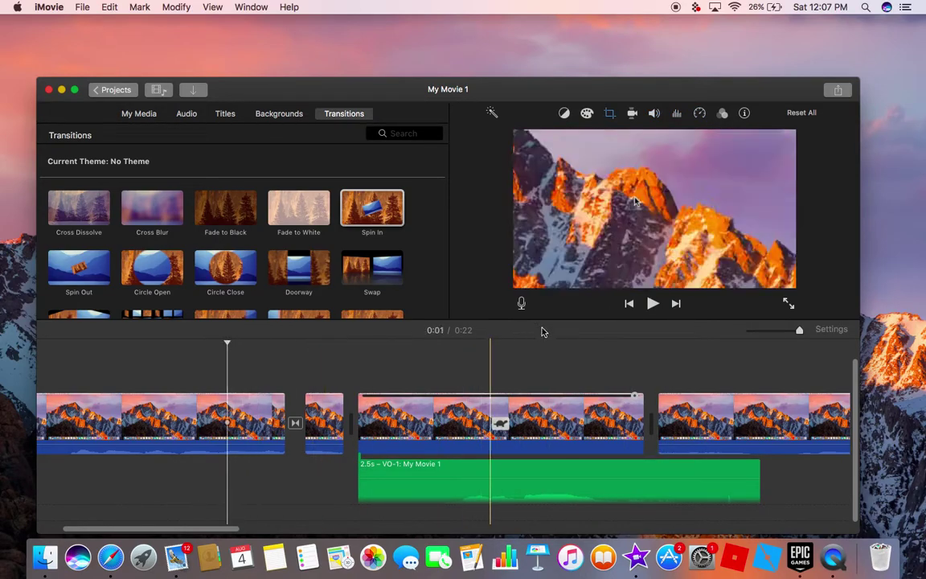
scroll(242, 410, "left", 3)
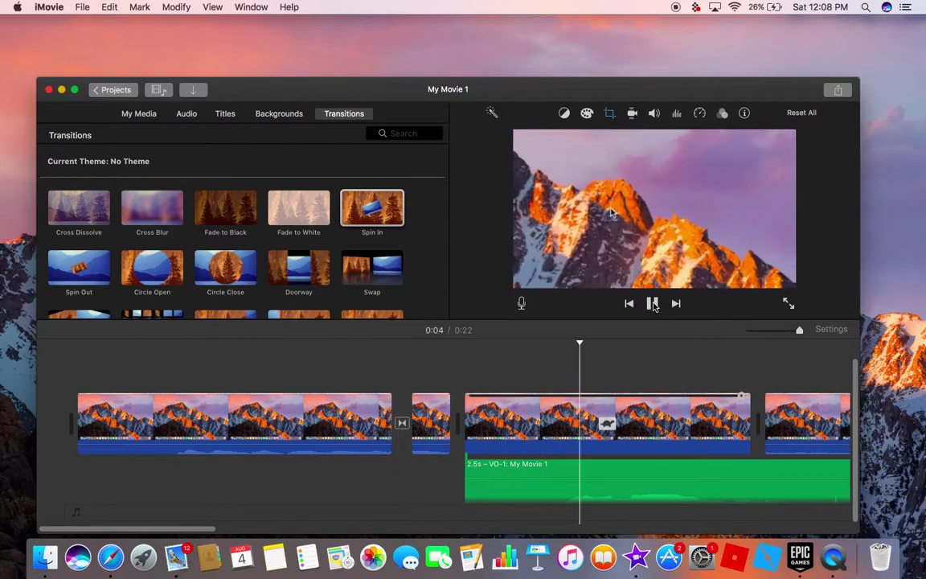
left_click(653, 304)
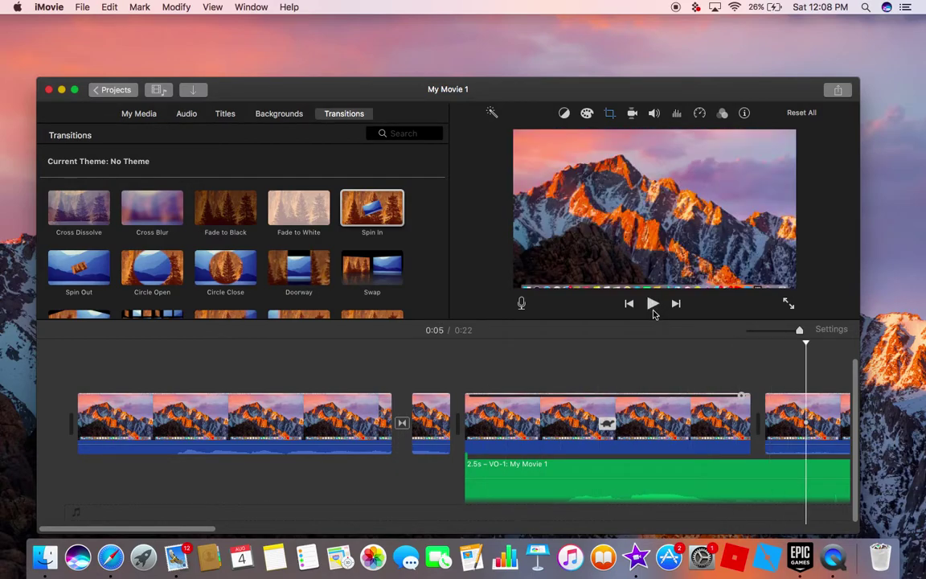
- Select the part of the voiceover extending past the end of the slowed clip and delete it, leaving 1.8 s
scroll(635, 360, "right", 3)
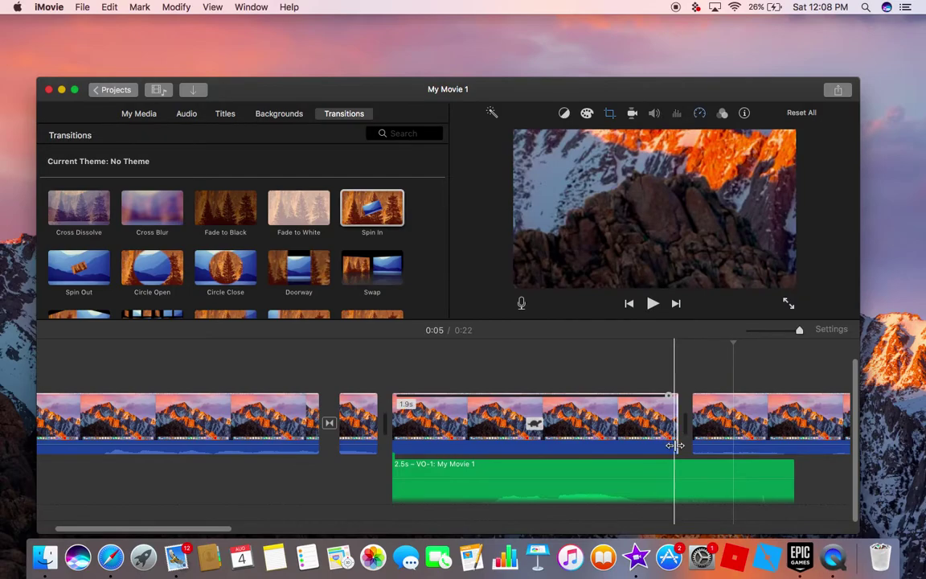
left_click(676, 471)
left_click_drag(677, 468, 795, 474)
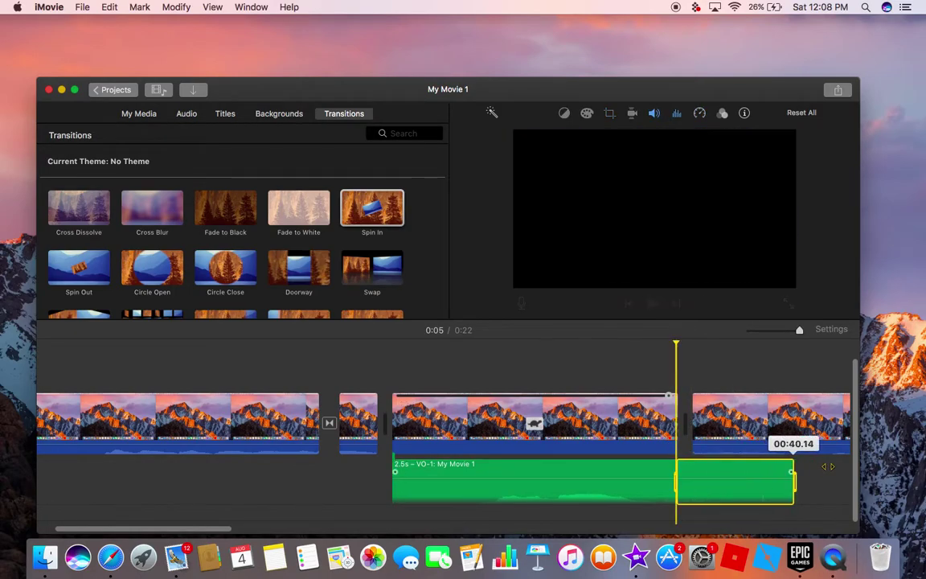
right_click(718, 477)
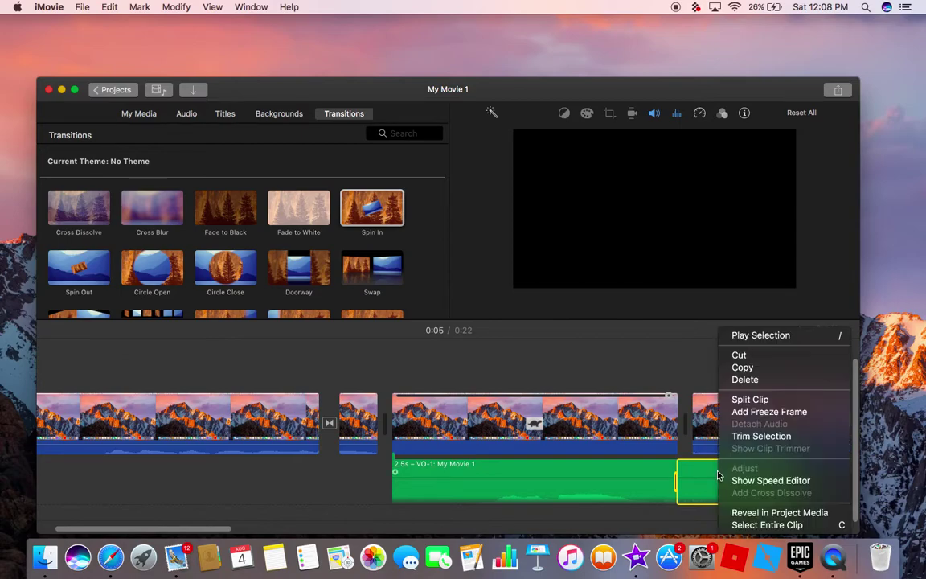
left_click(760, 380)
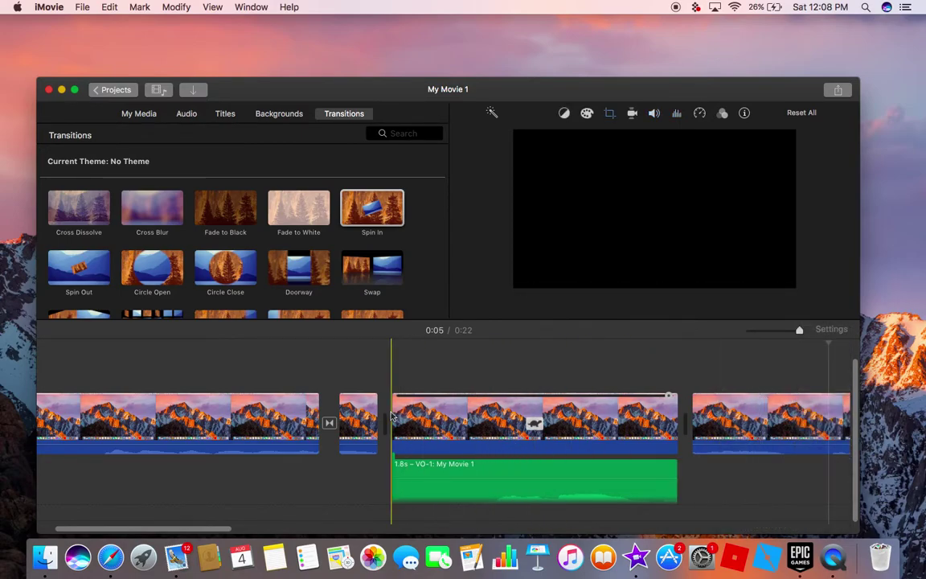
scroll(403, 354, "left", 3)
left_click(172, 366)
left_click(130, 368)
left_click(537, 455)
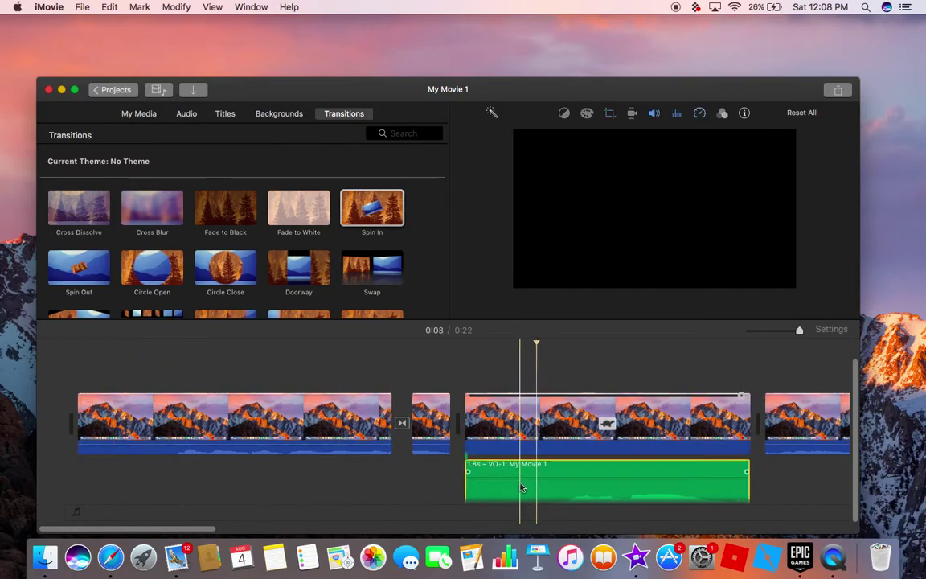
left_click(272, 397)
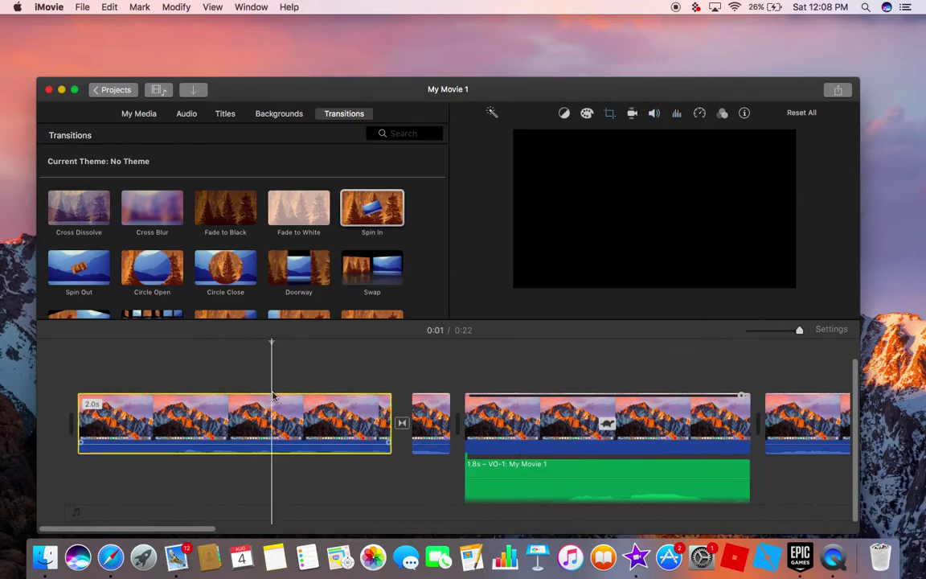
- Look through the project's media, audio and titles browsers and the slowed clip's color correction, crop and speed settings
left_click(130, 115)
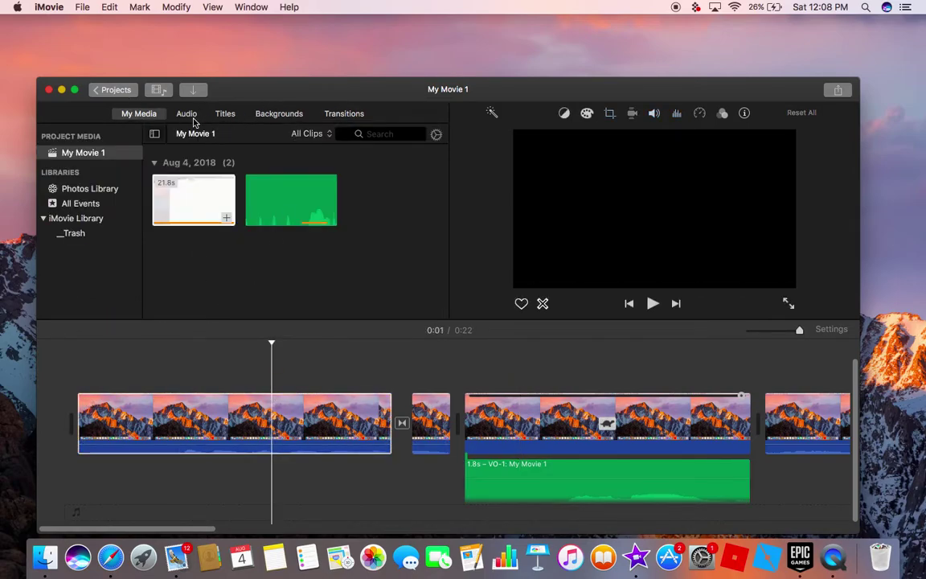
left_click(187, 113)
left_click(224, 114)
left_click(517, 431)
left_click(588, 114)
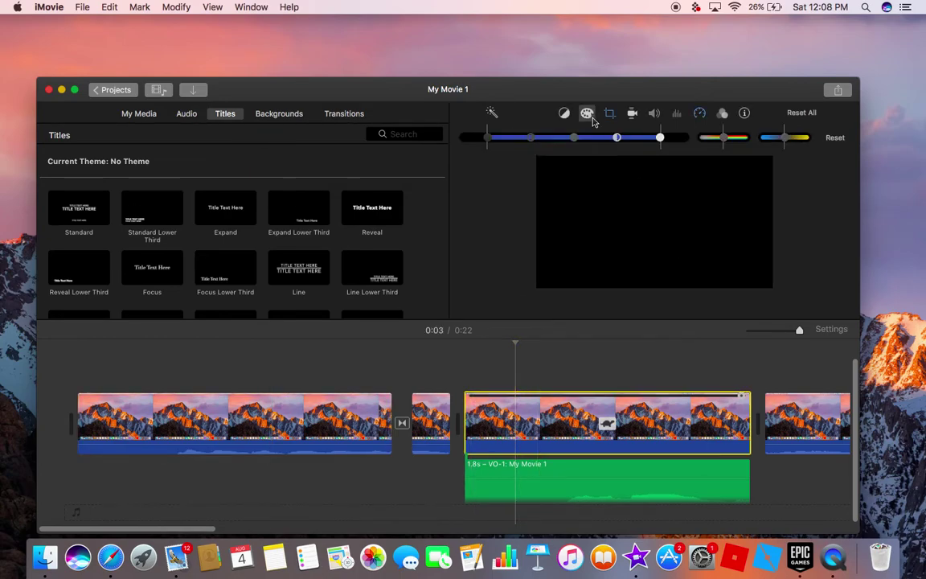
left_click(608, 115)
left_click(699, 115)
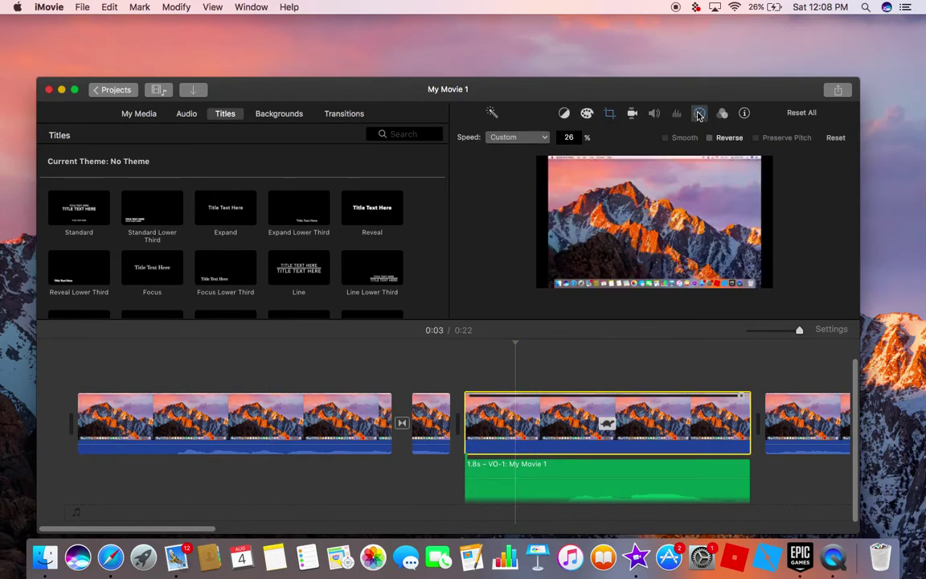
left_click(705, 119)
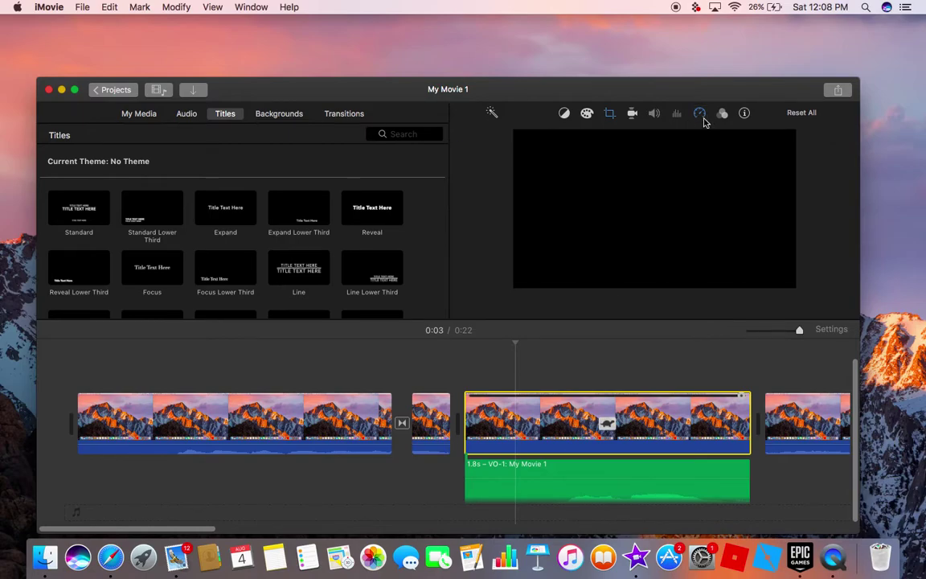
left_click(610, 114)
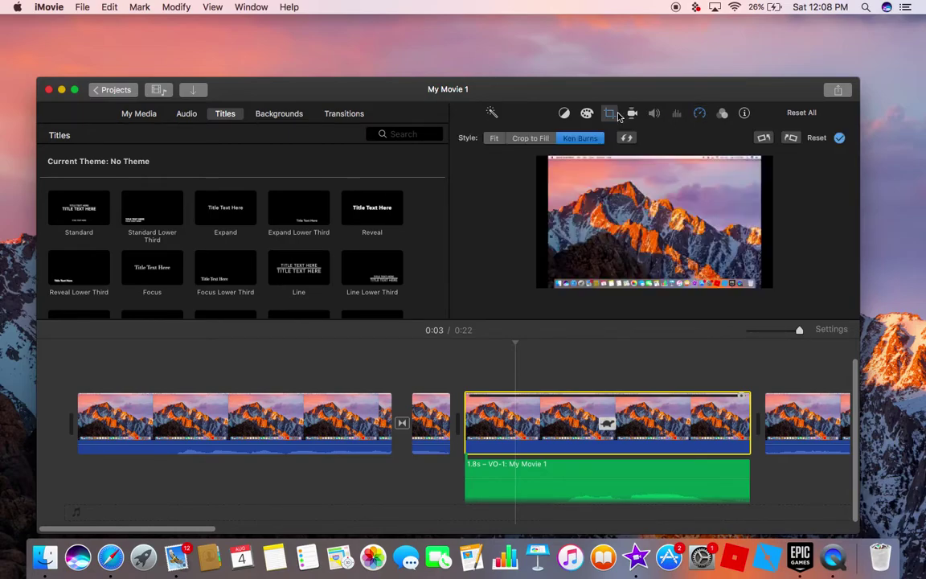
- Rotate the first 2.0 s clip clockwise in 90-degree steps through a full turn and leave the crop settings
left_click(287, 432)
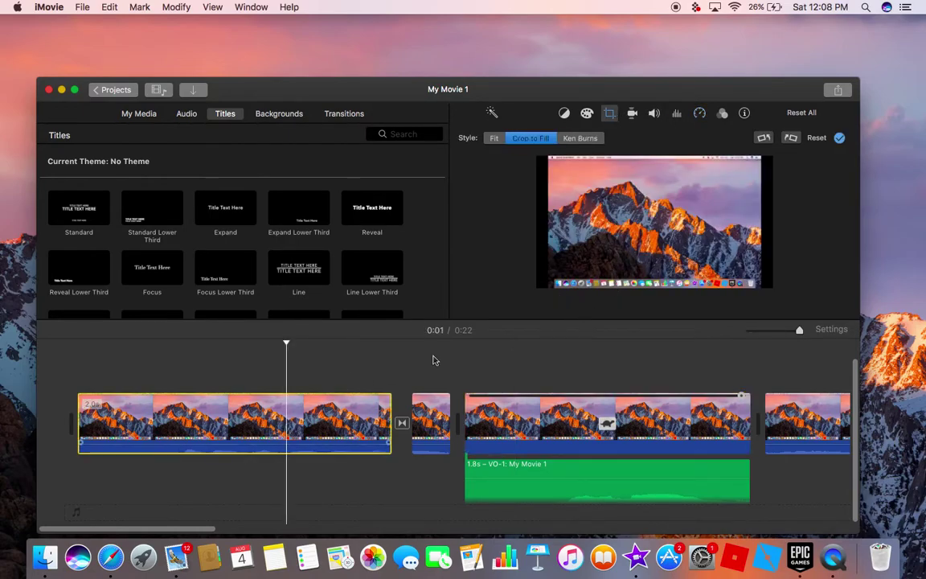
left_click(794, 139)
left_click(794, 140)
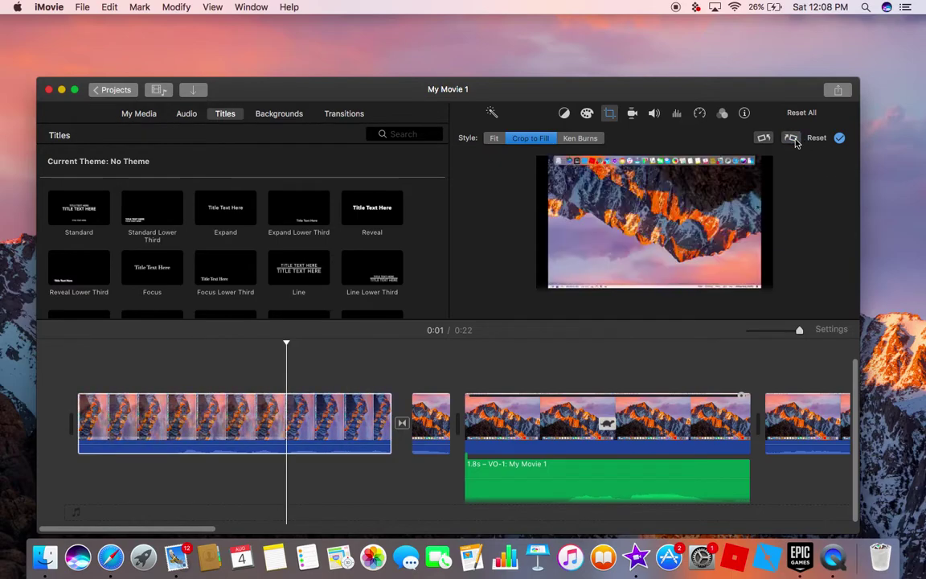
left_click(794, 139)
left_click(794, 139)
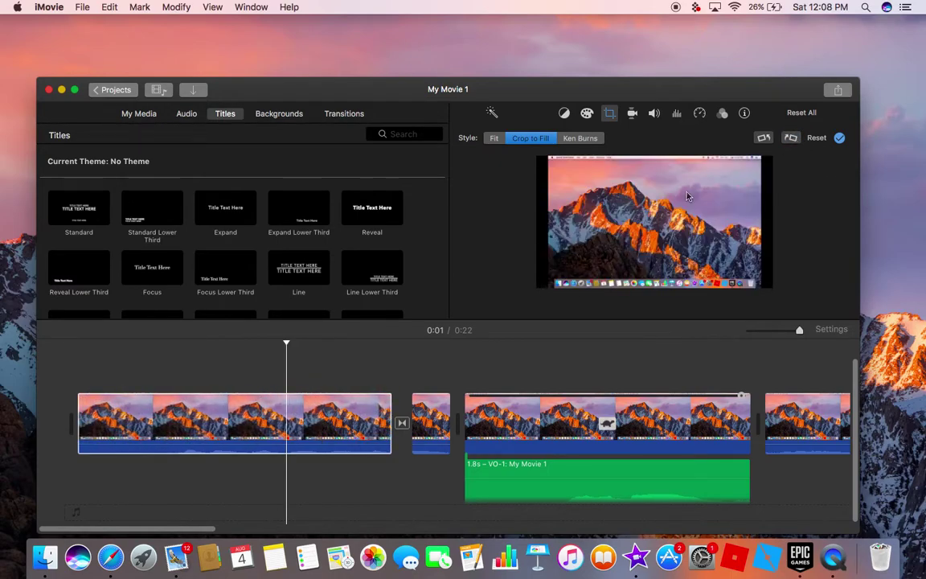
left_click(155, 376)
left_click(84, 377)
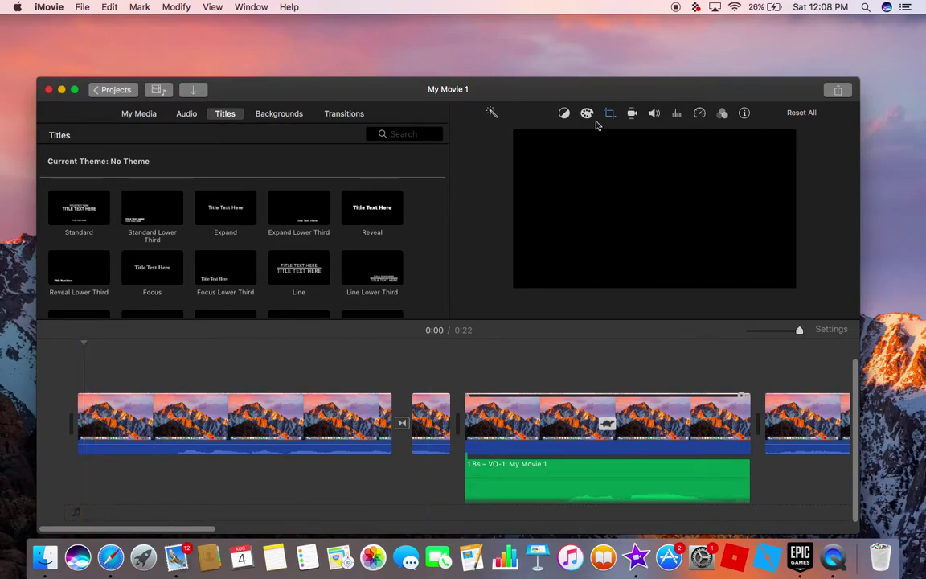
- Look at the first clip's color balance and color correction settings
left_click(587, 114)
left_click(564, 114)
left_click(587, 115)
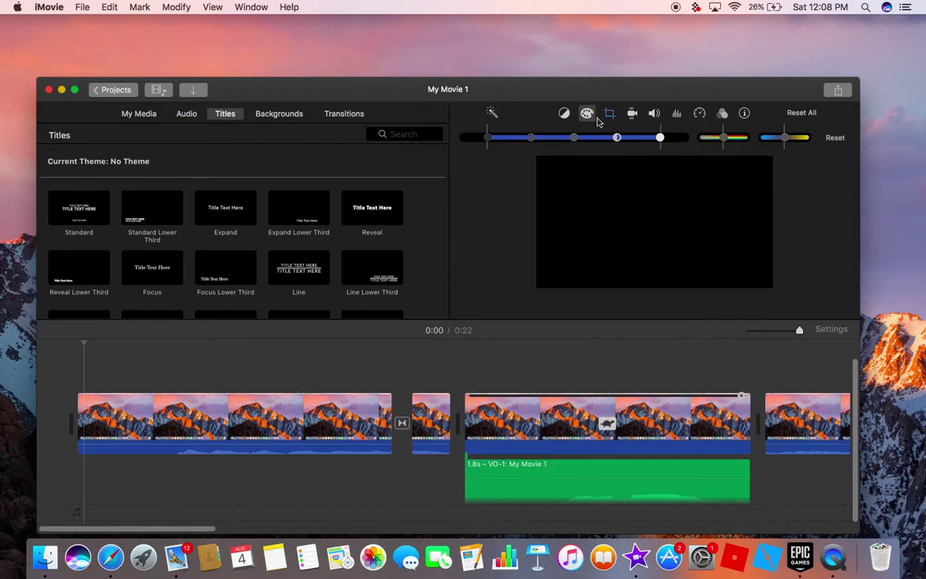
- Zoom the timeline all the way out to view the whole project from its beginning
scroll(639, 378, "right", 5)
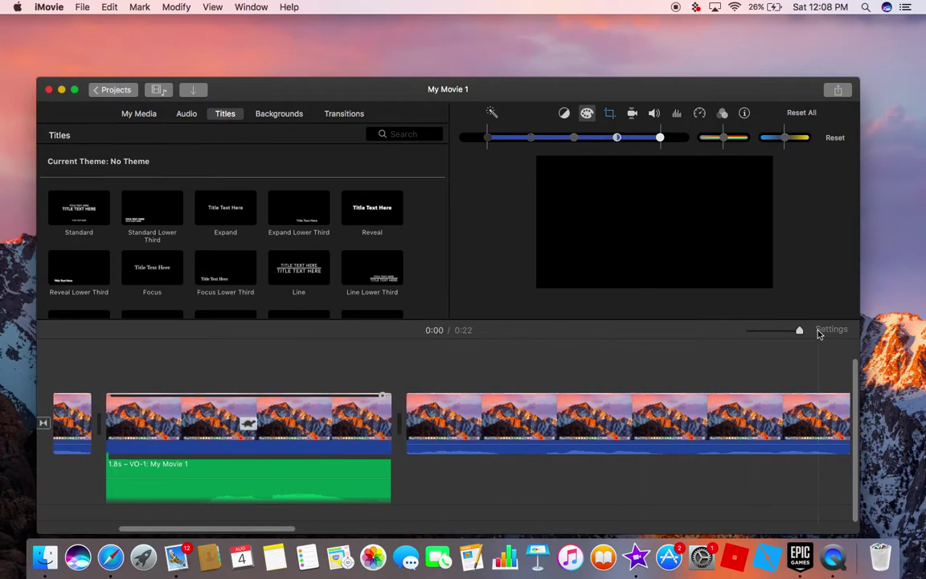
left_click_drag(801, 331, 713, 337)
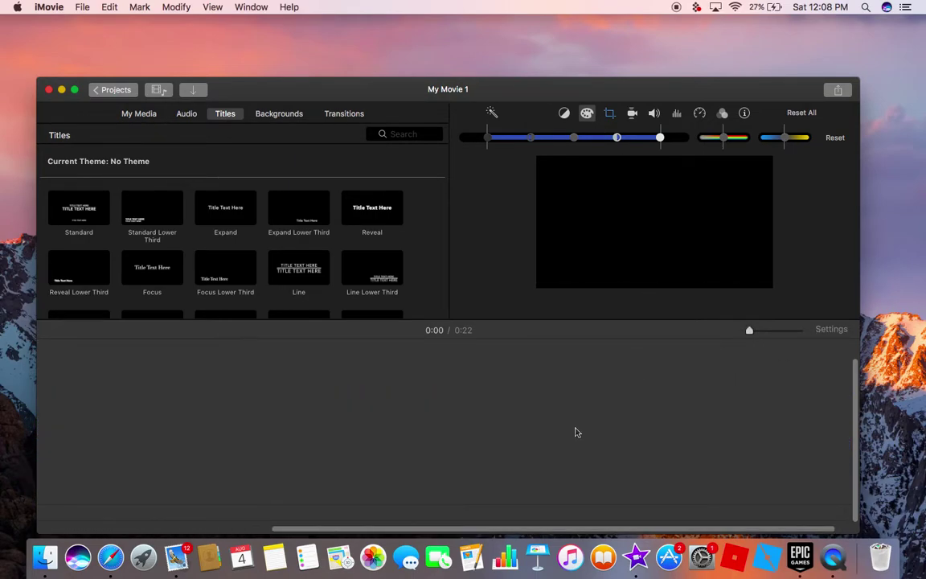
scroll(576, 431, "left", 10)
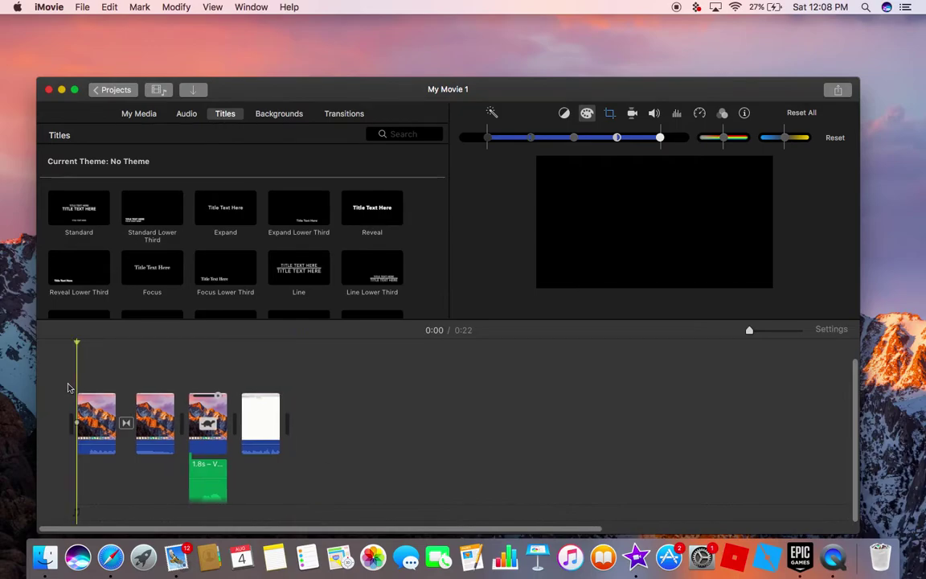